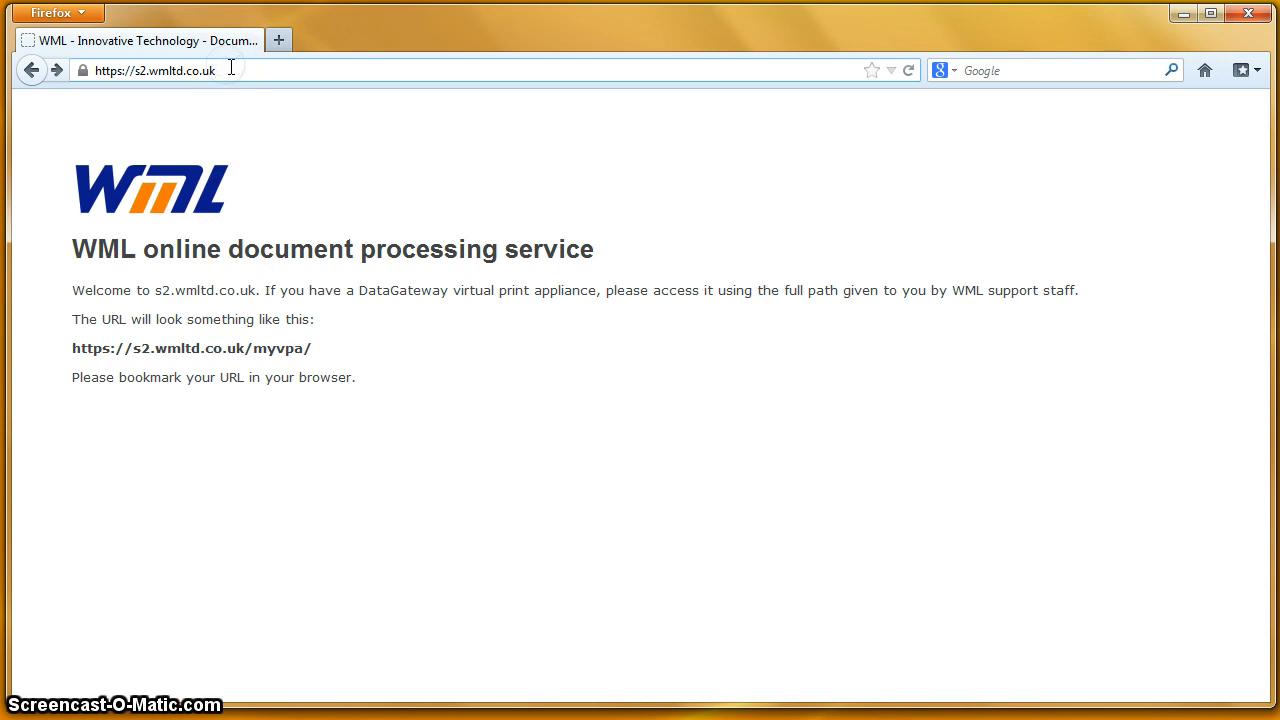
pyautogui.write('/')
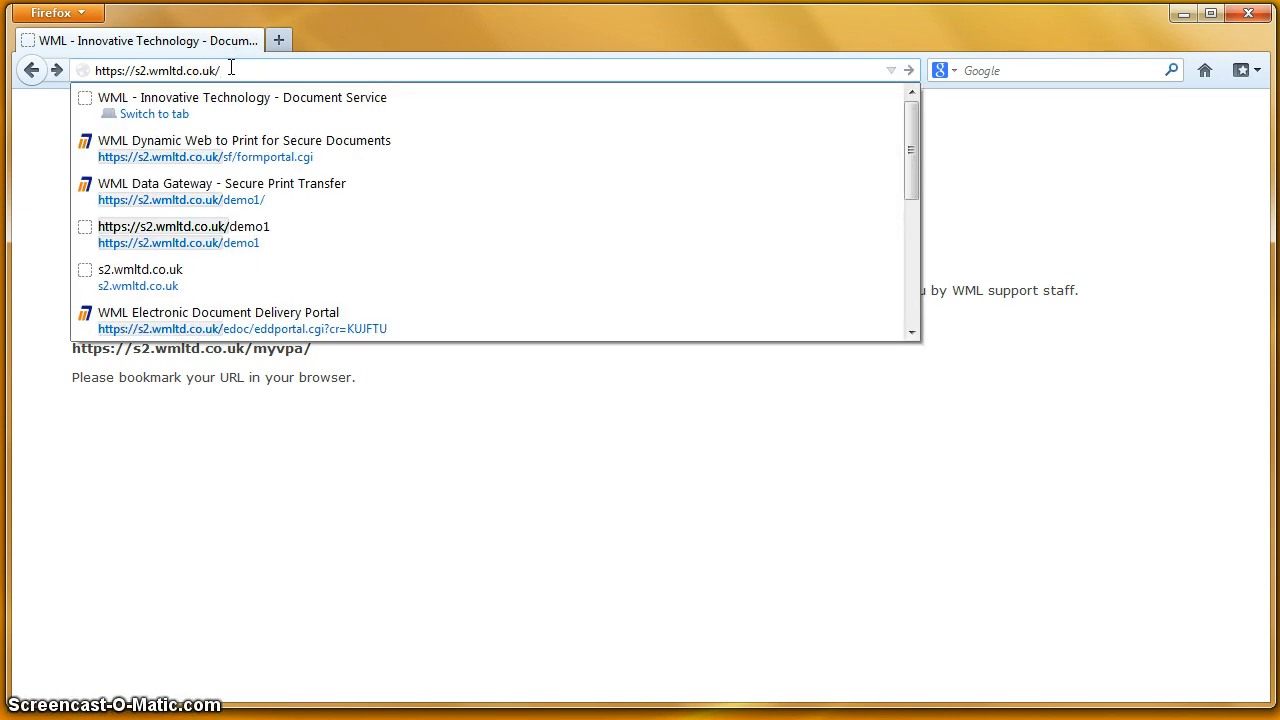
pyautogui.write('demo1')
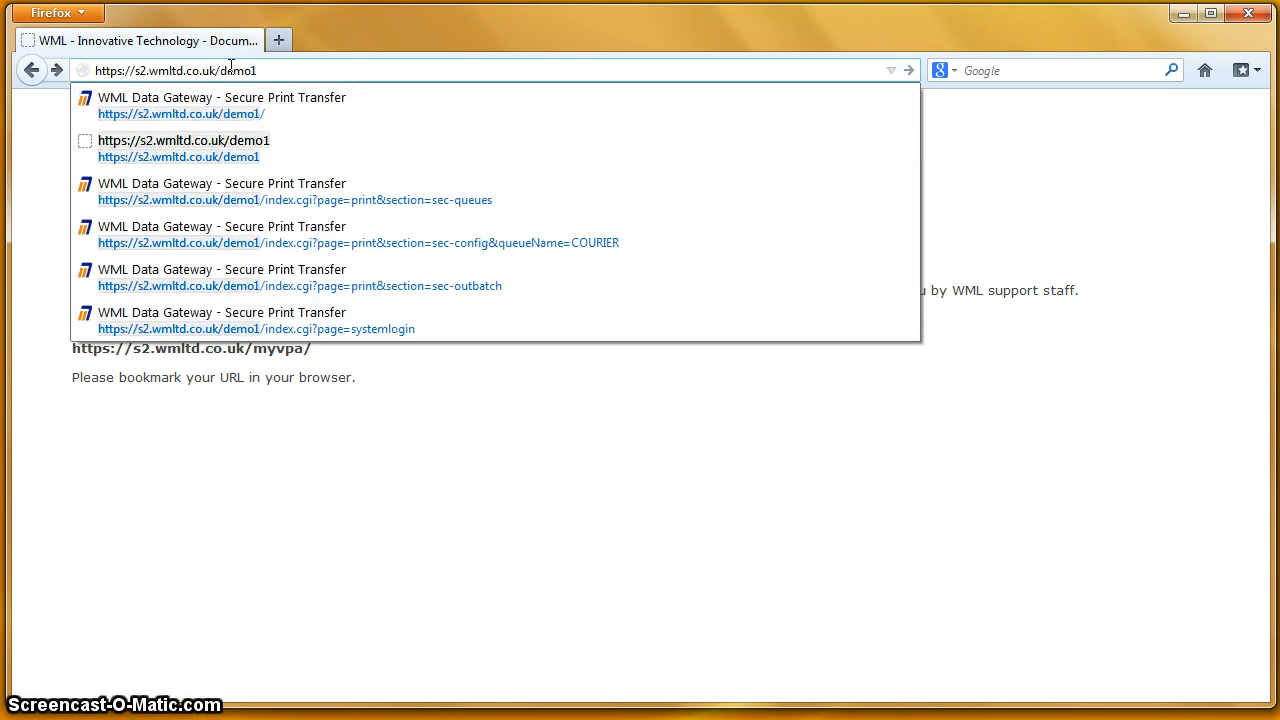
pyautogui.press('Return')
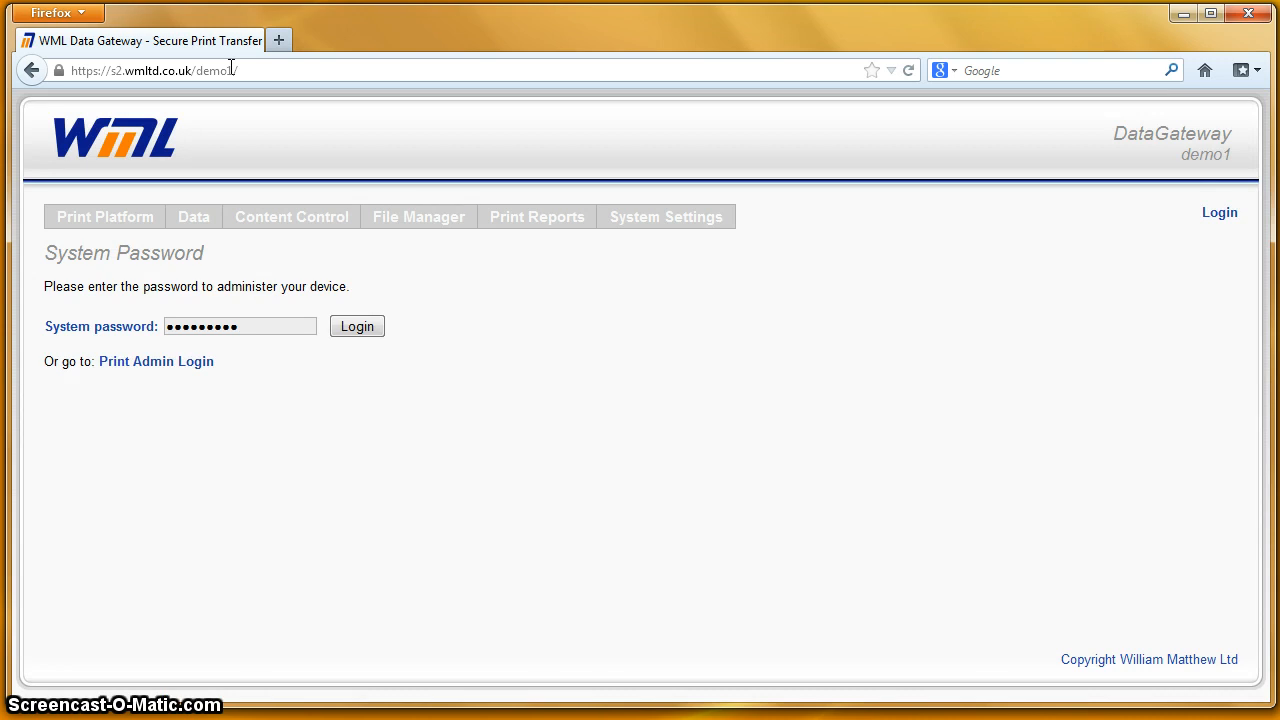
pyautogui.click(358, 329)
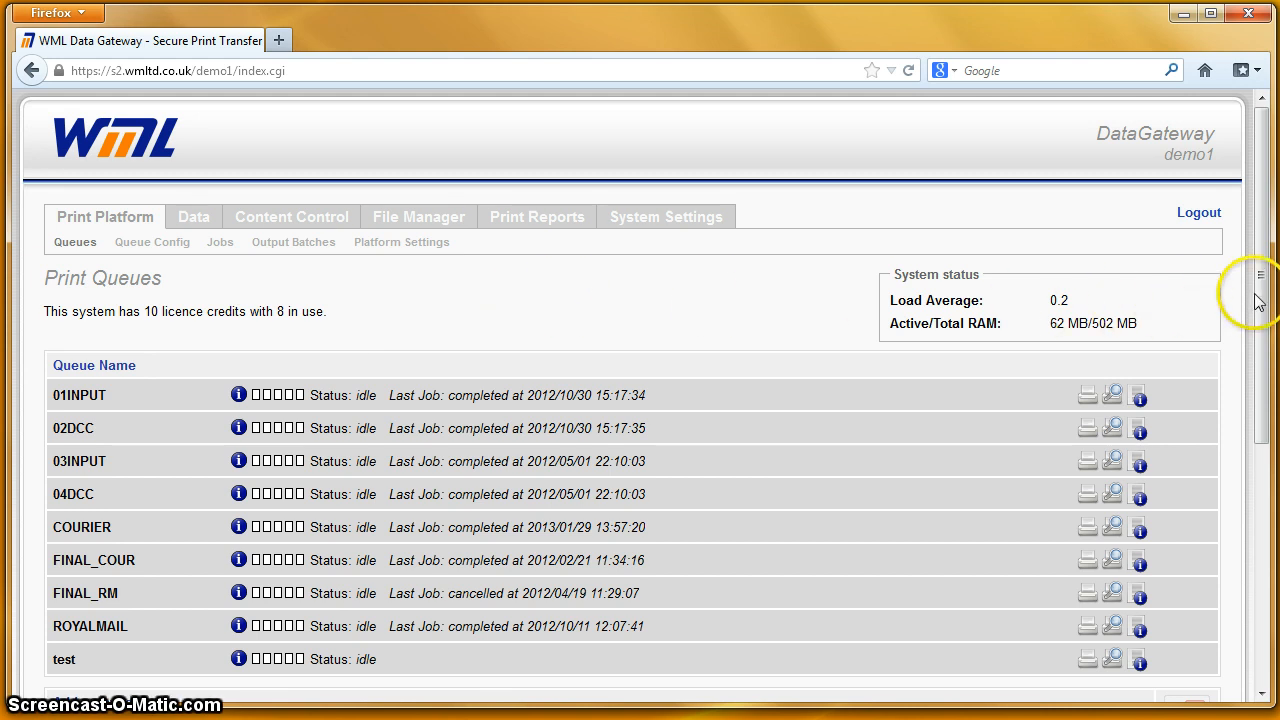
# In the new queue form, enter the queue name screencast and the extra information "This is a demo queue.".
pyautogui.moveTo(1258, 302); pyautogui.dragTo(1266, 397)
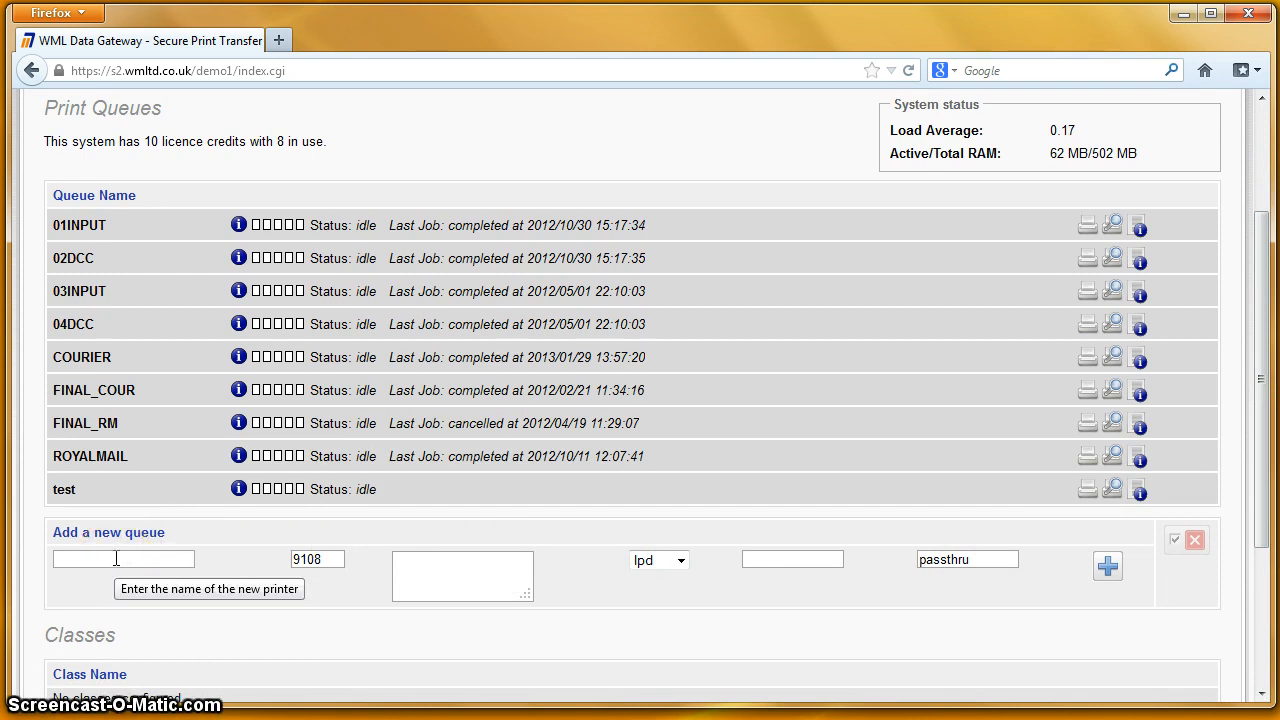
pyautogui.click(117, 559)
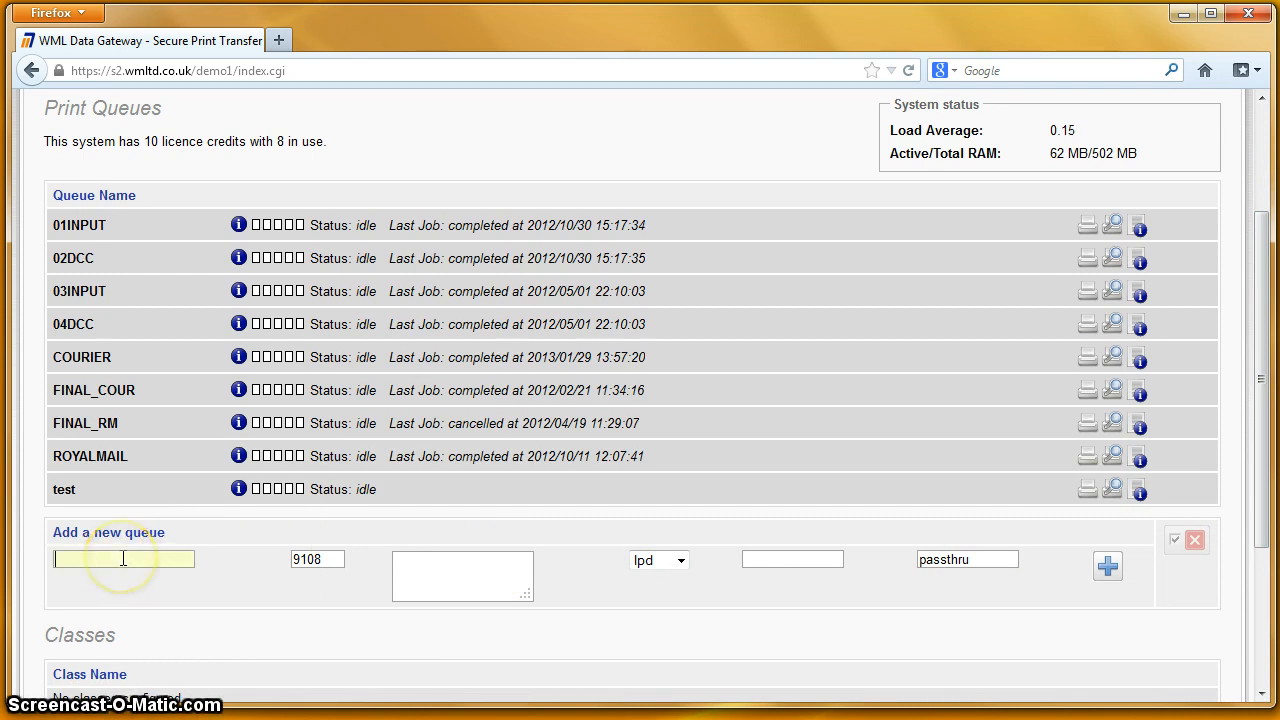
pyautogui.write('sc')
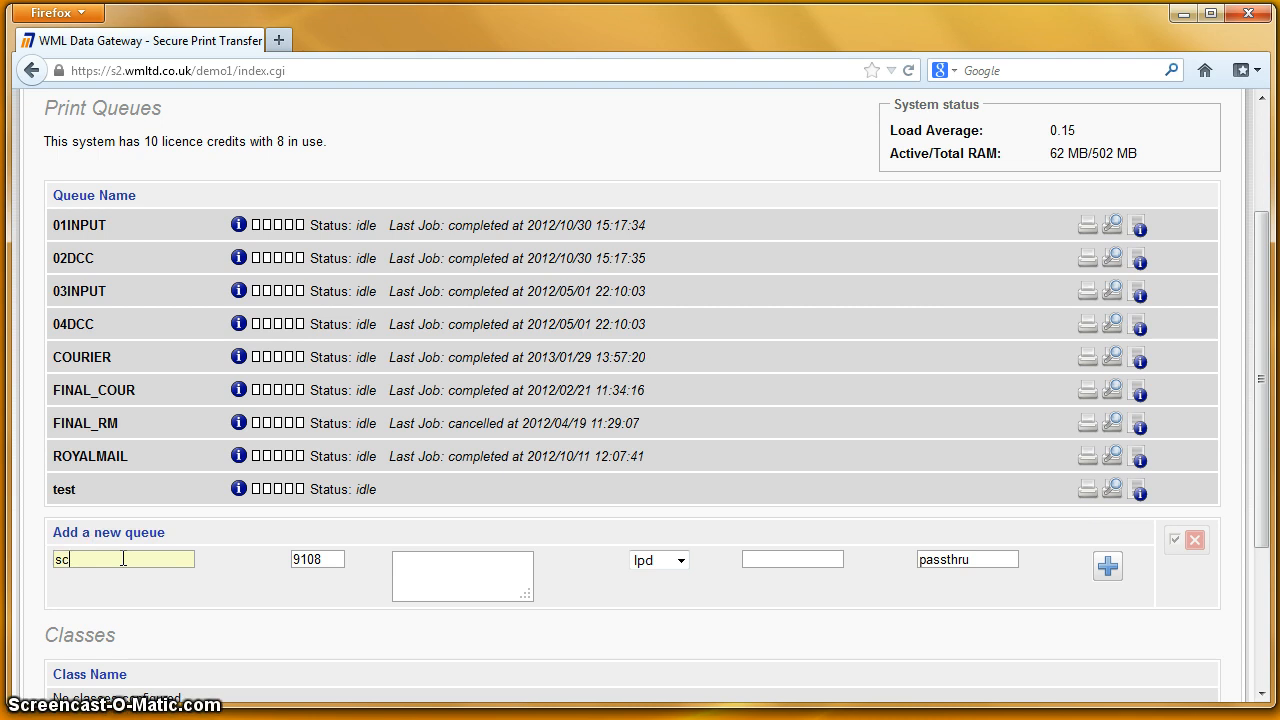
pyautogui.write('reencast')
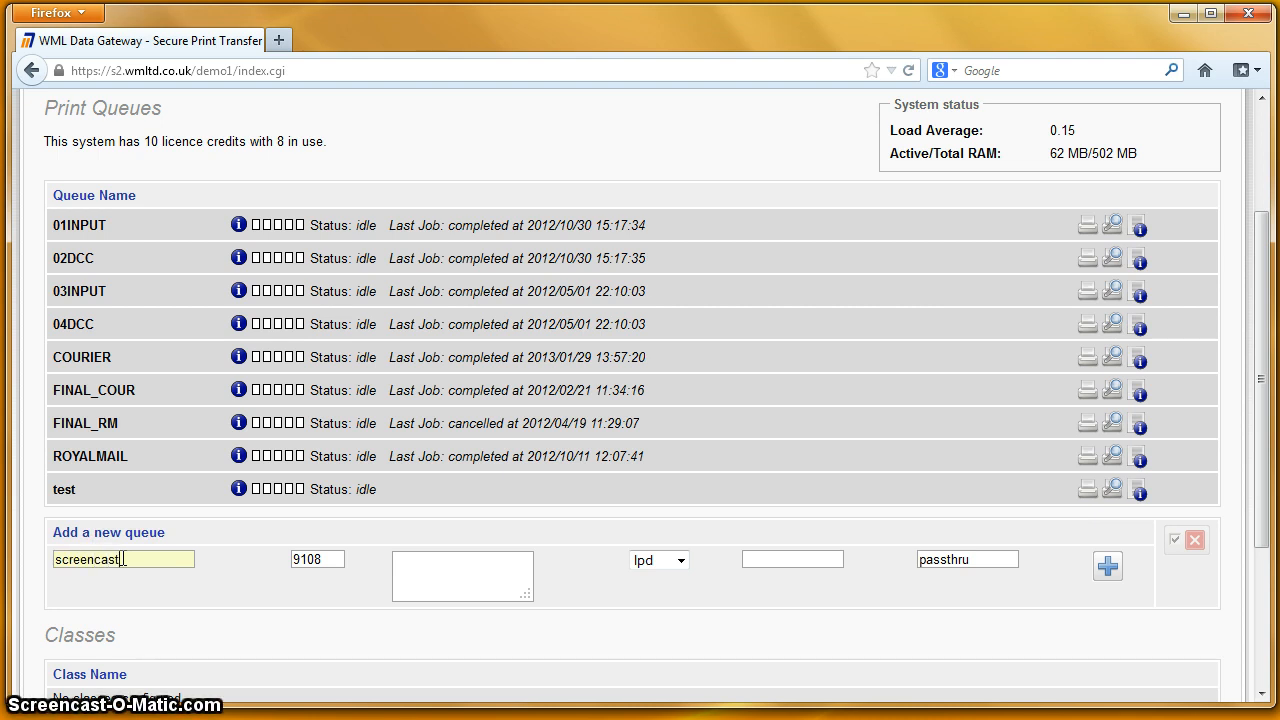
pyautogui.click(459, 572)
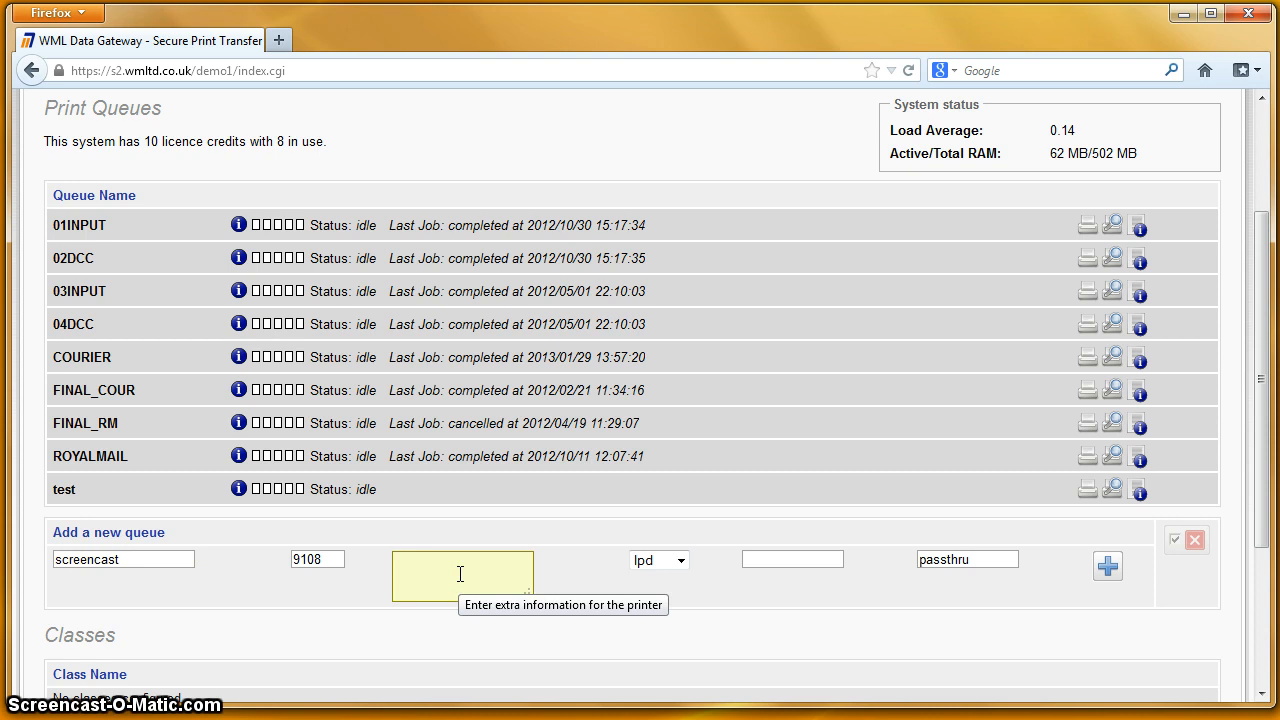
pyautogui.write('This is a')
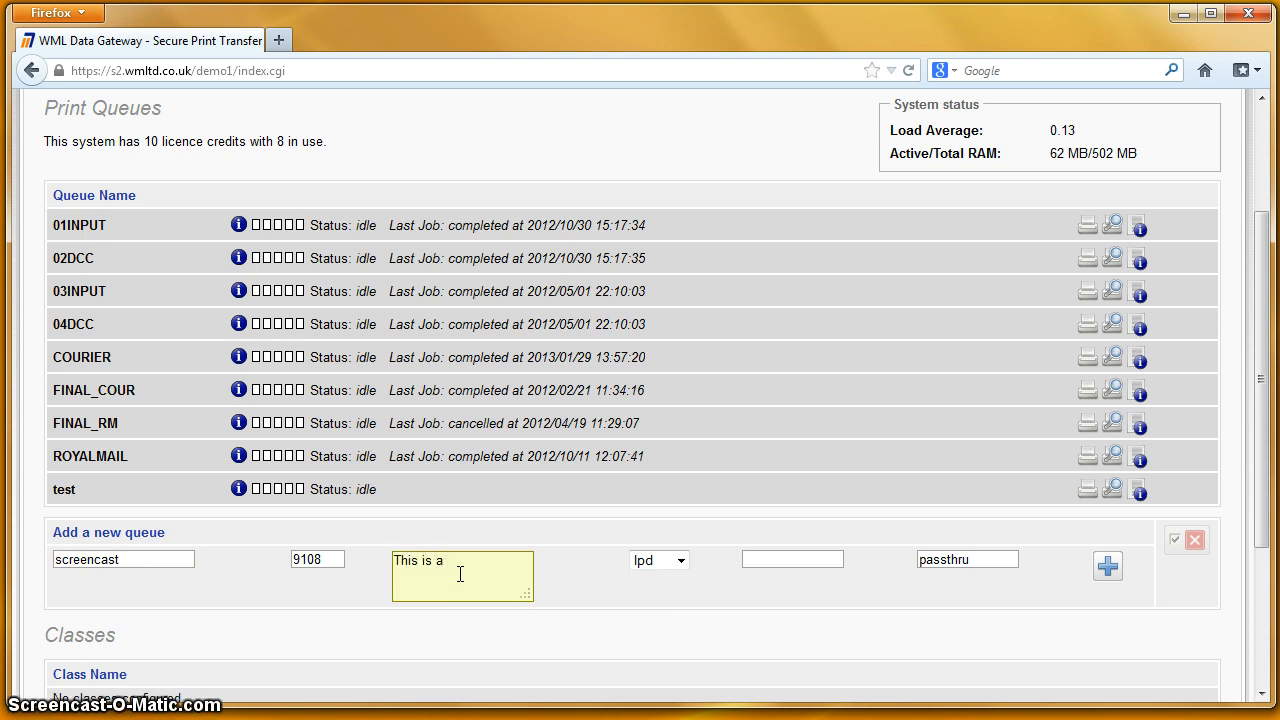
pyautogui.write(' demo queue.')
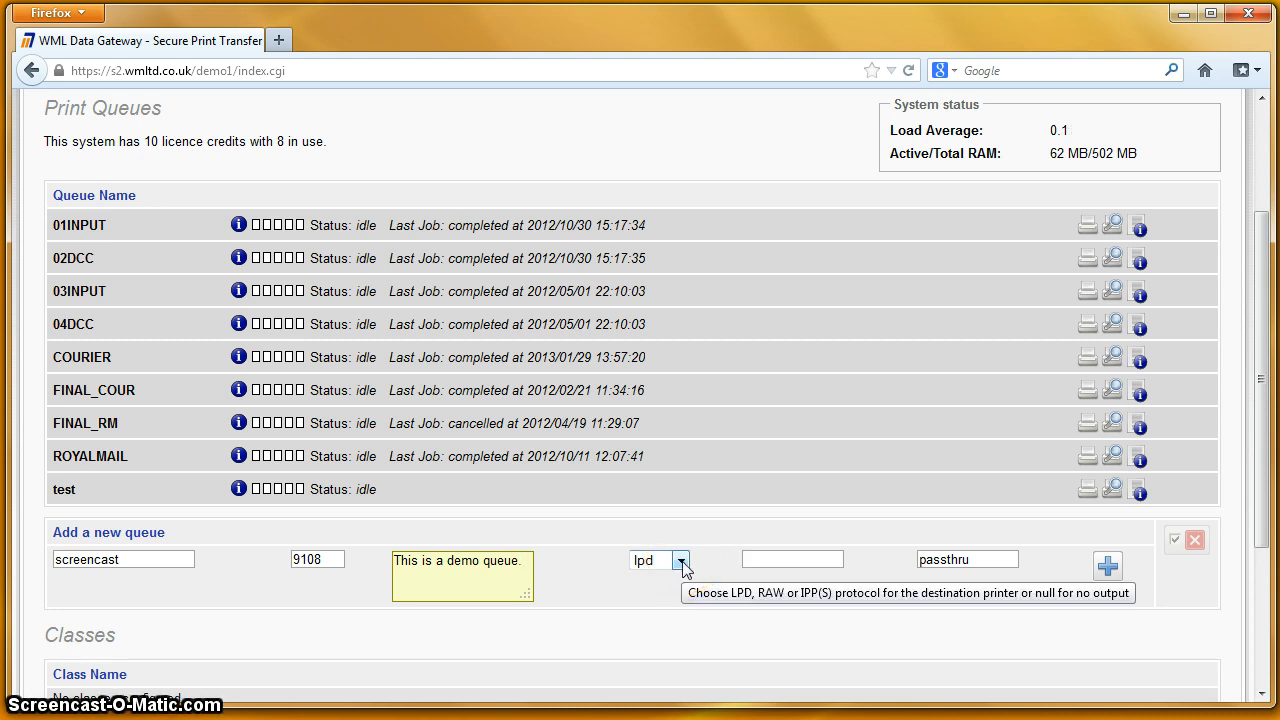
# Set the new queue's destination to myprinter.mylan.com, keeping passthru as the output queue name, and add the queue.
pyautogui.click(790, 560)
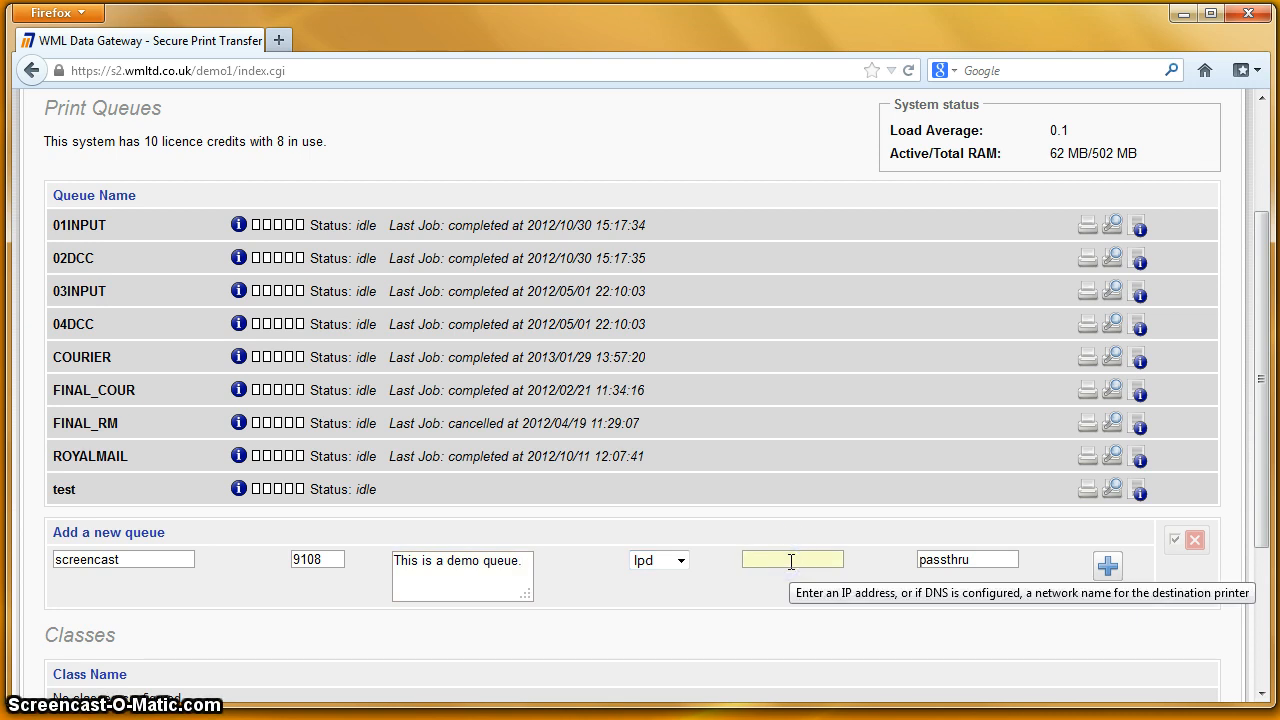
pyautogui.write('m')
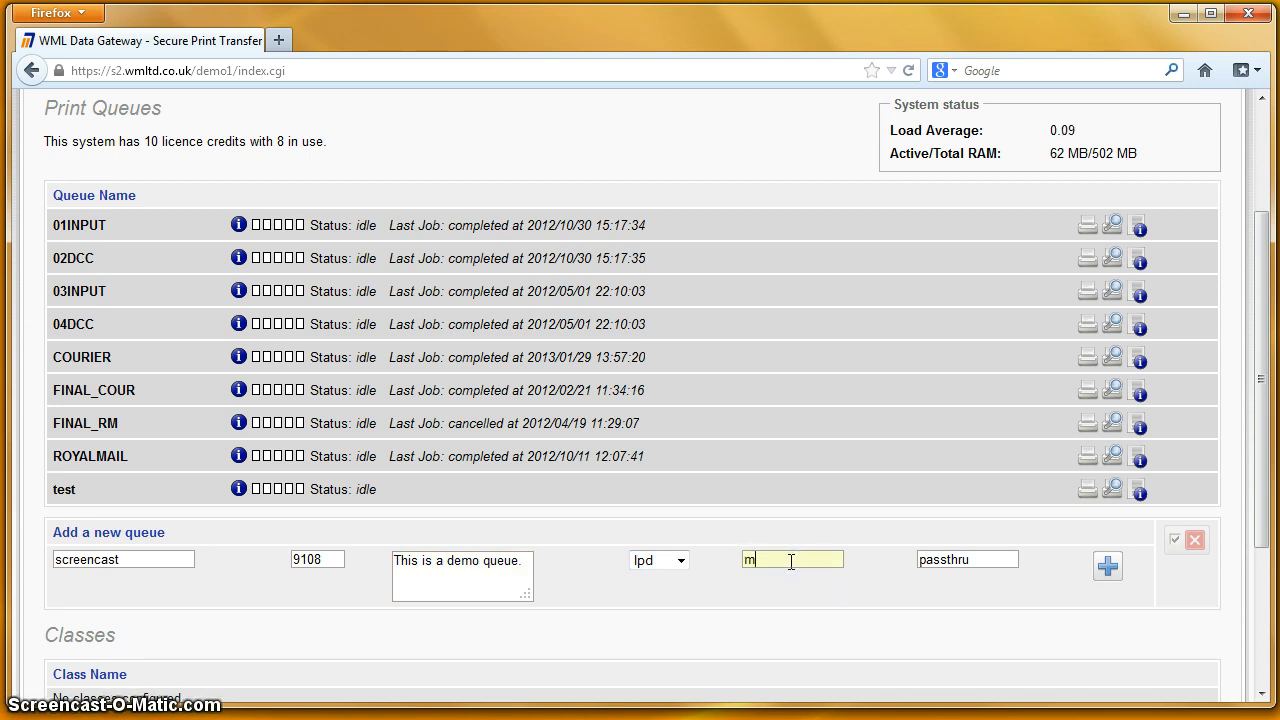
pyautogui.write('yprinter')
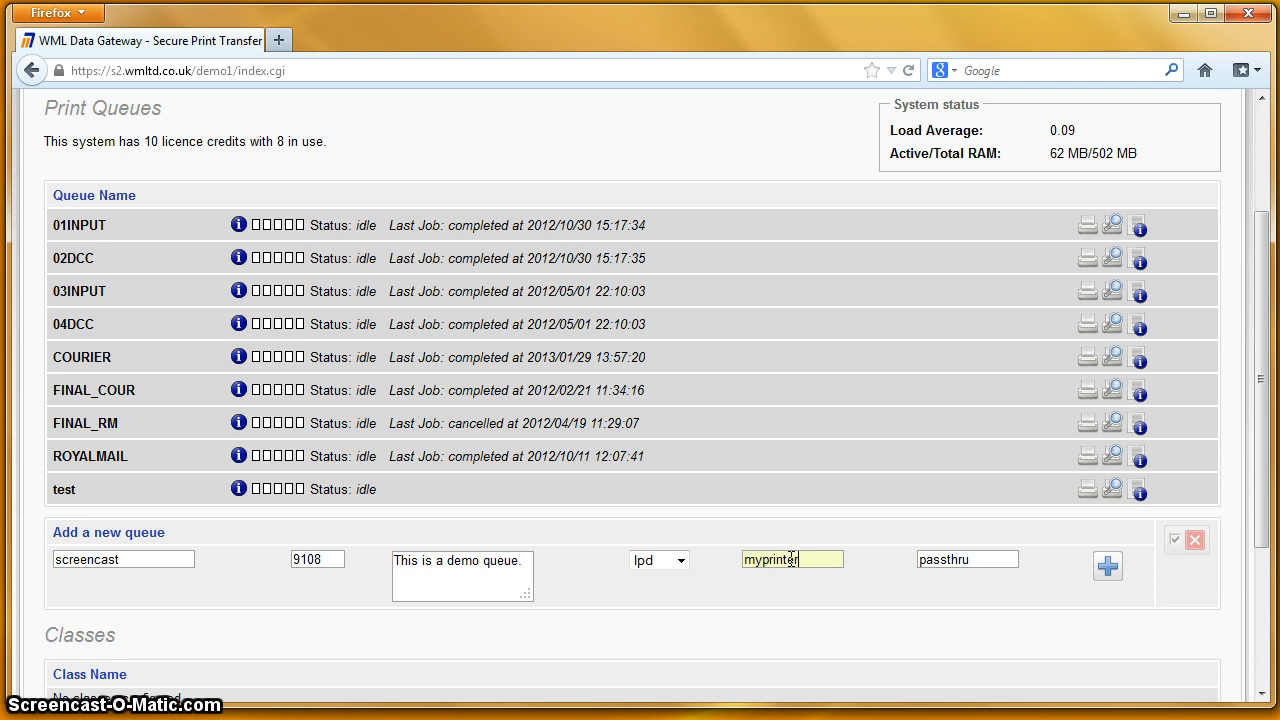
pyautogui.write('.mylan.com')
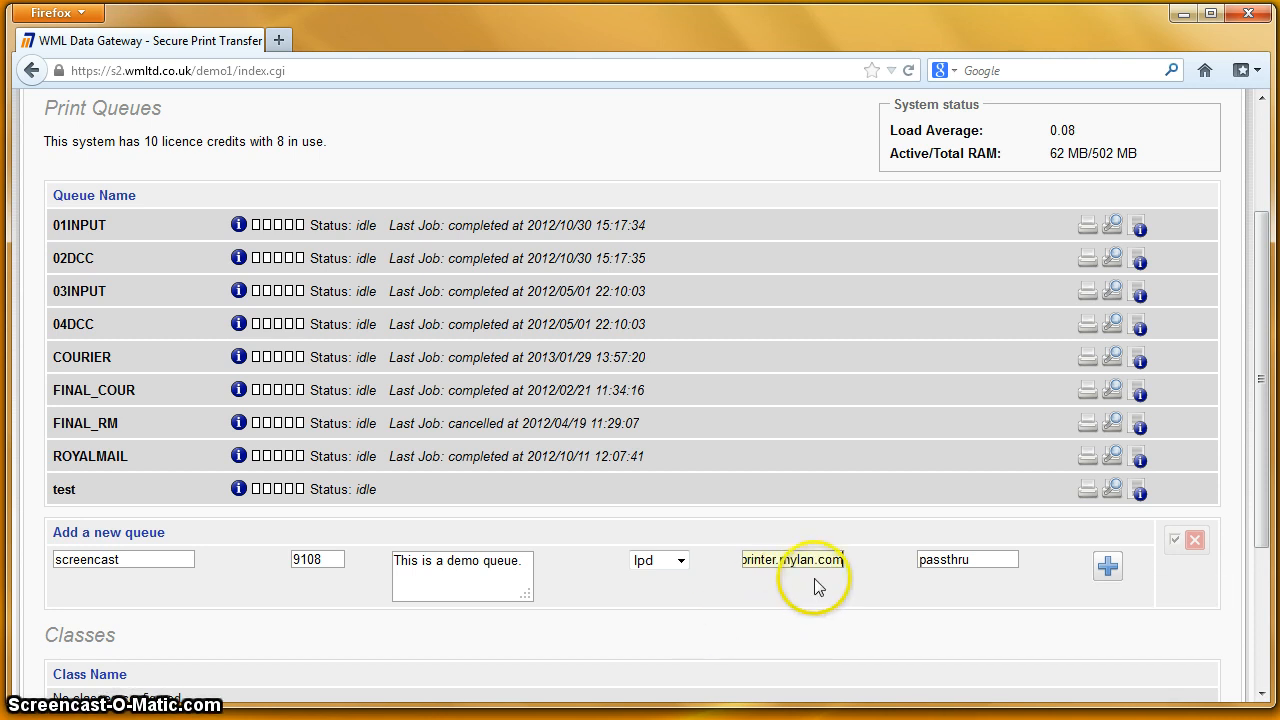
pyautogui.click(986, 559)
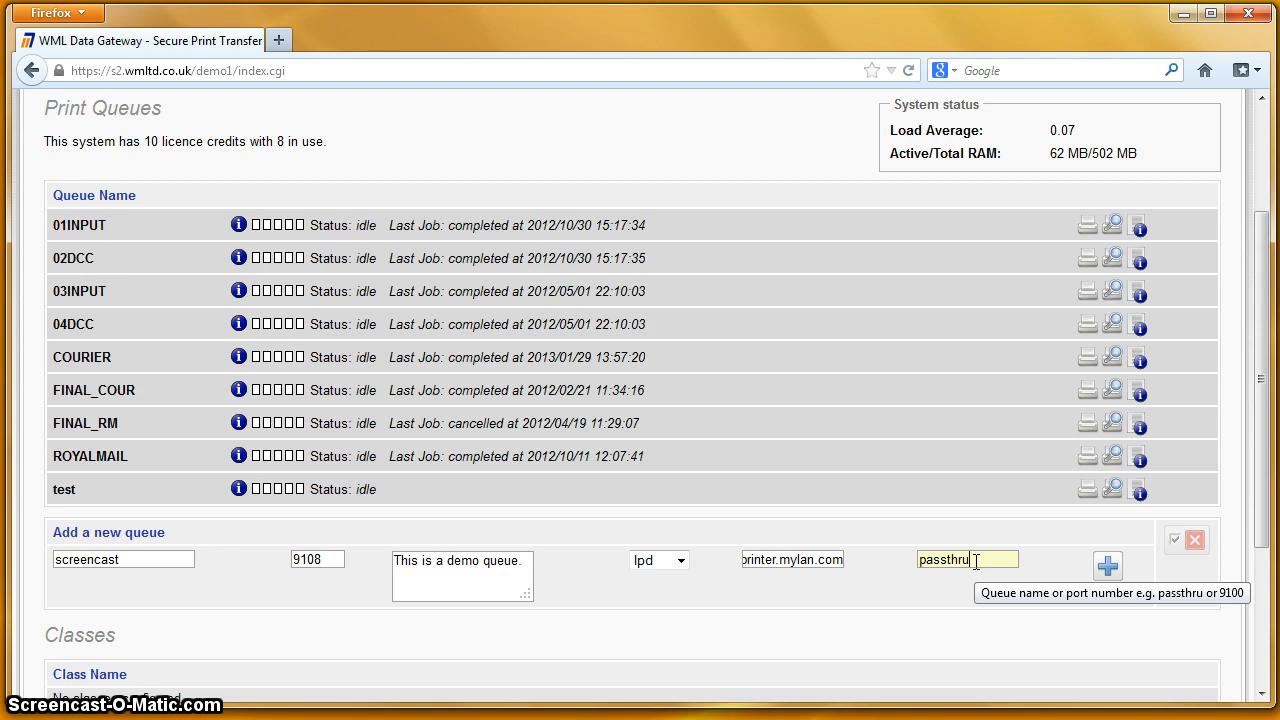
pyautogui.click(1108, 568)
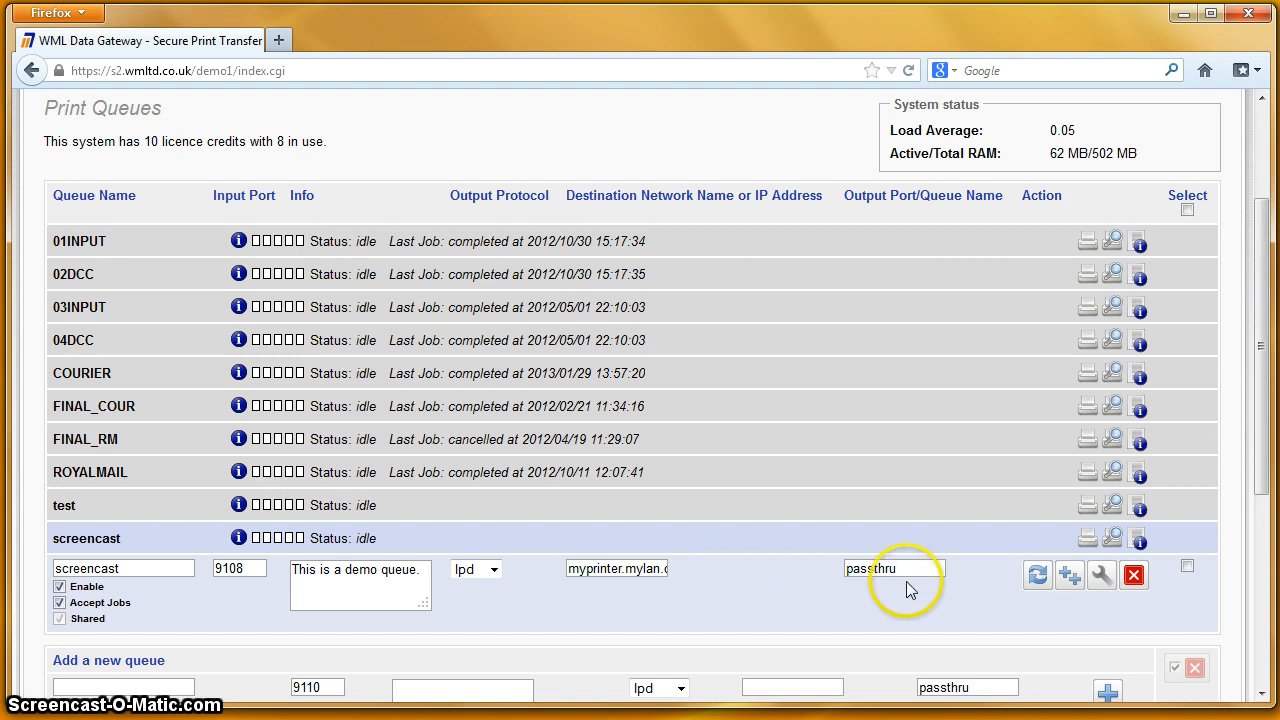
# Open the configuration page of the screencast queue.
pyautogui.click(1097, 590)
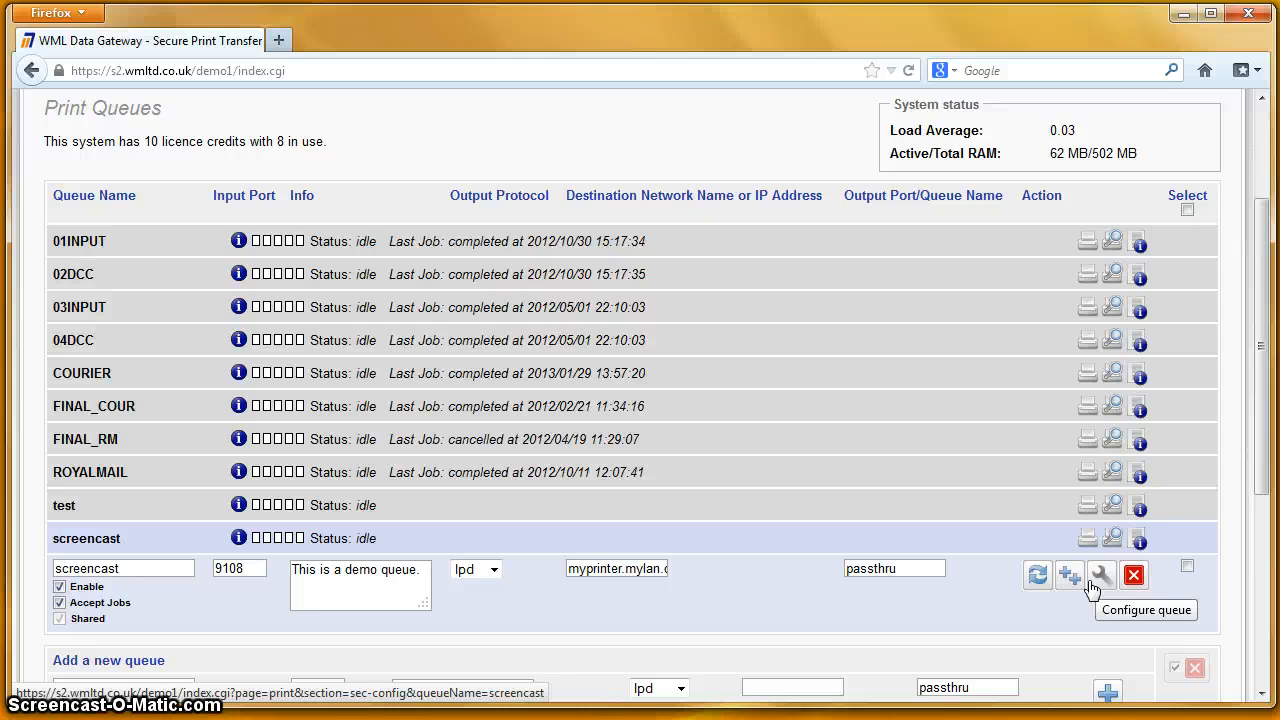
pyautogui.click(1094, 585)
pyautogui.click(1101, 583)
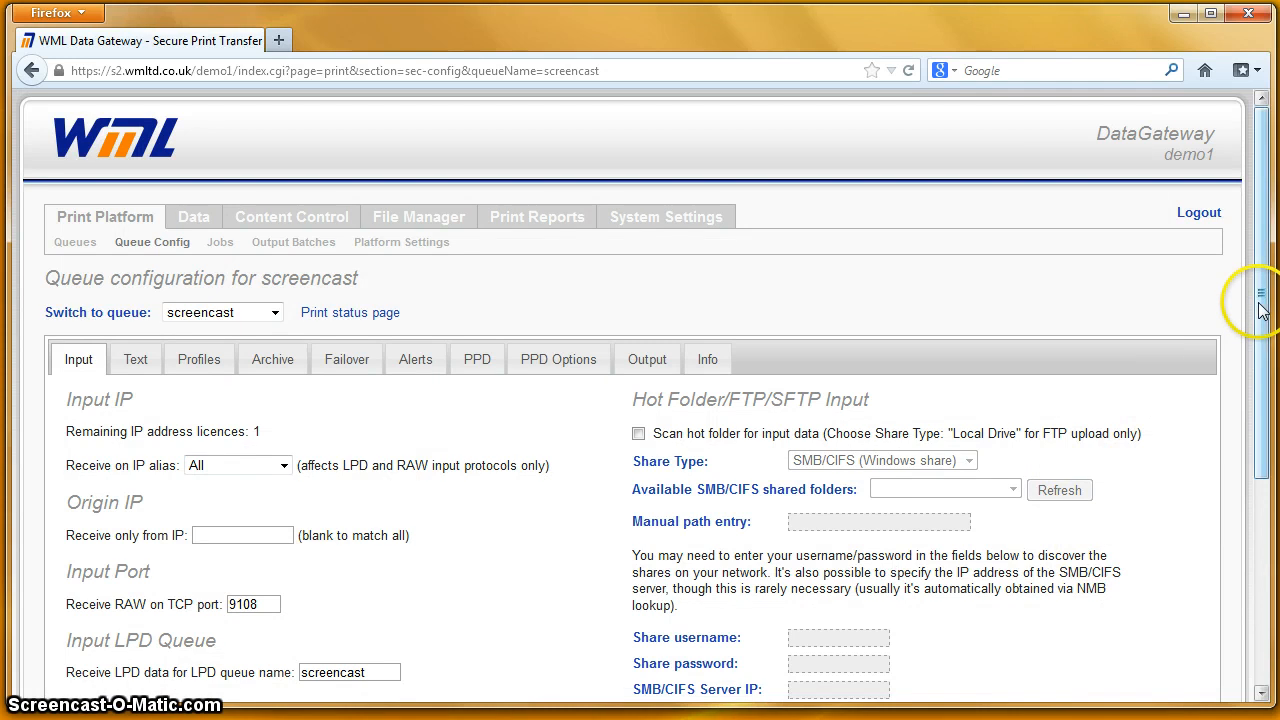
# Examine the screencast queue's input, text, profile, archive, failover and alert settings.
pyautogui.moveTo(1258, 305); pyautogui.dragTo(1270, 425)
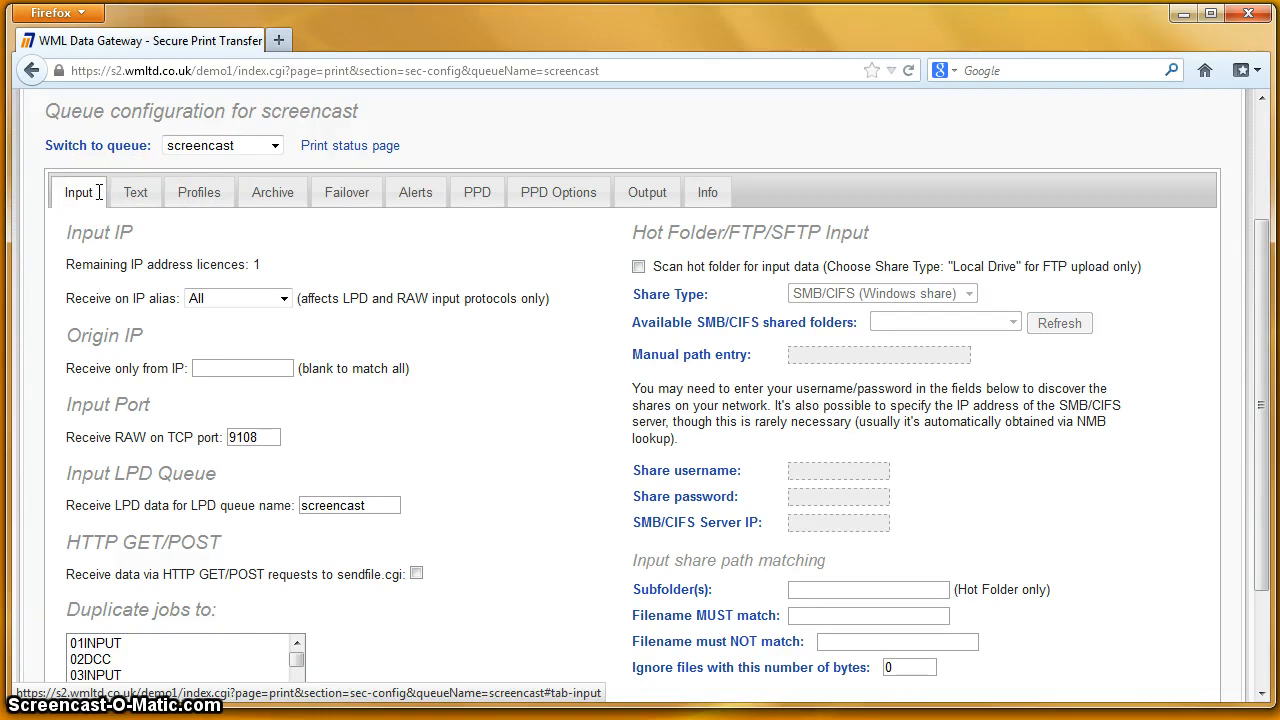
pyautogui.click(142, 190)
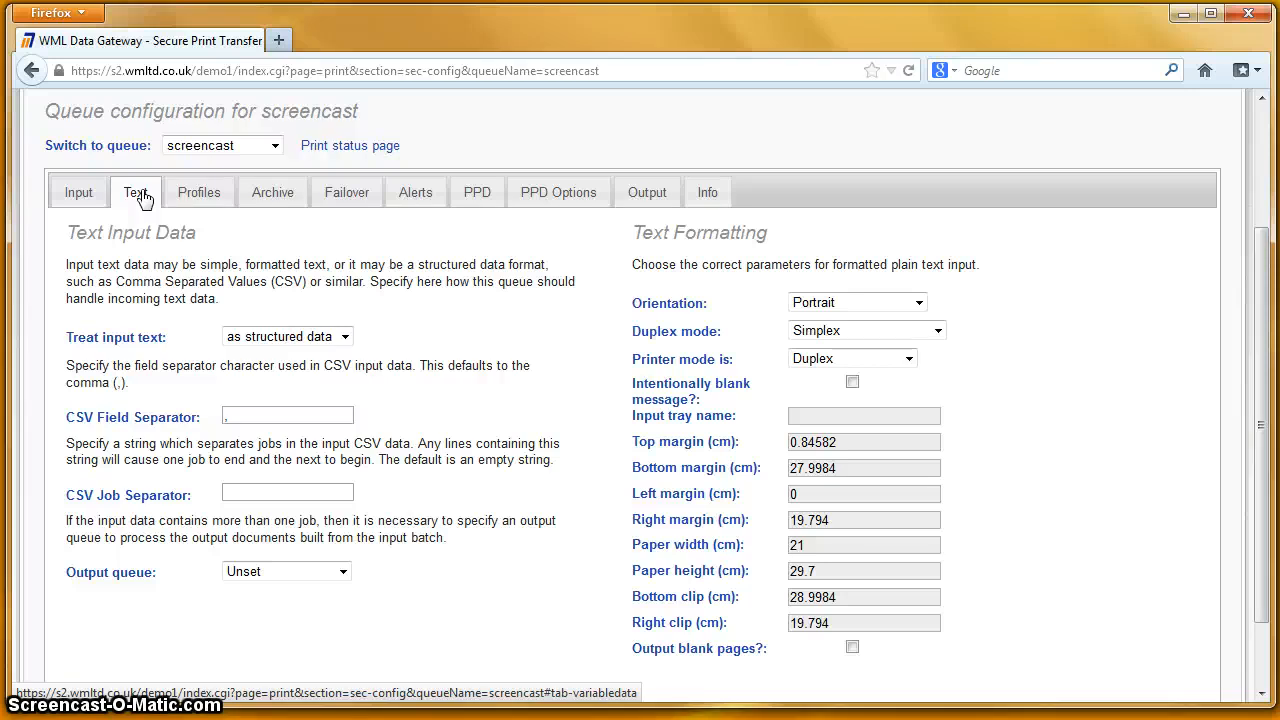
pyautogui.click(177, 199)
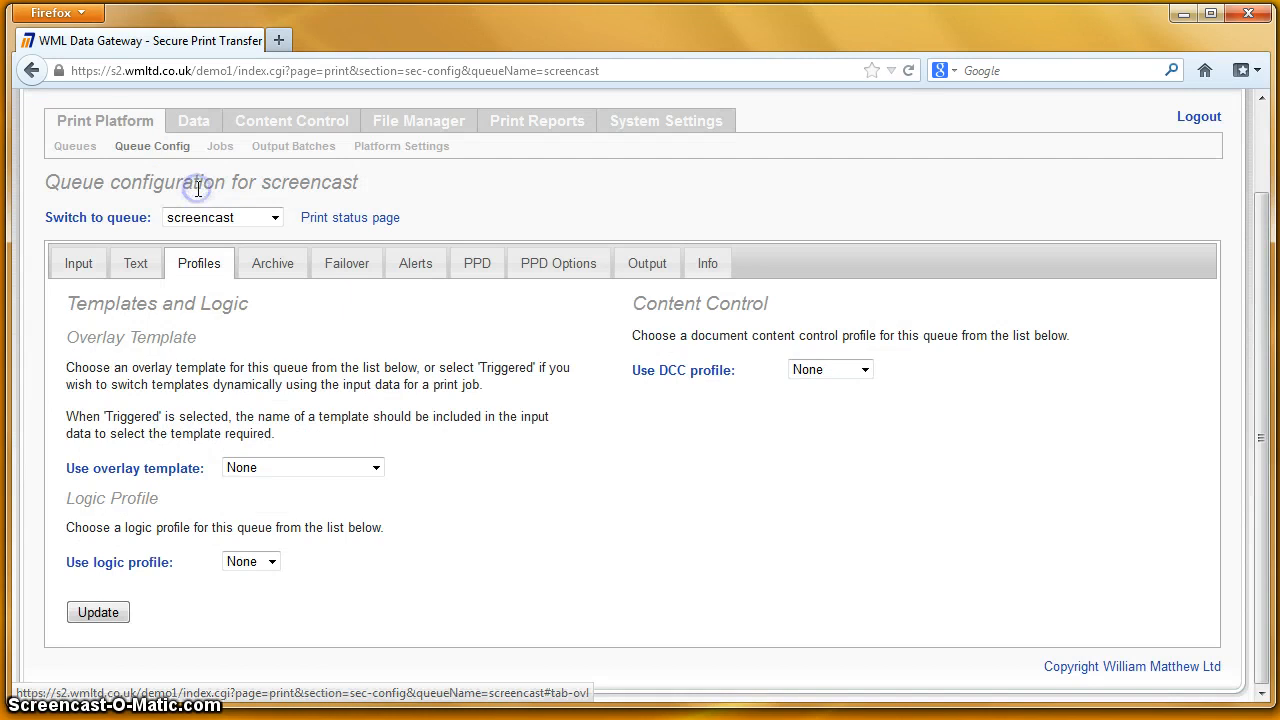
pyautogui.click(198, 191)
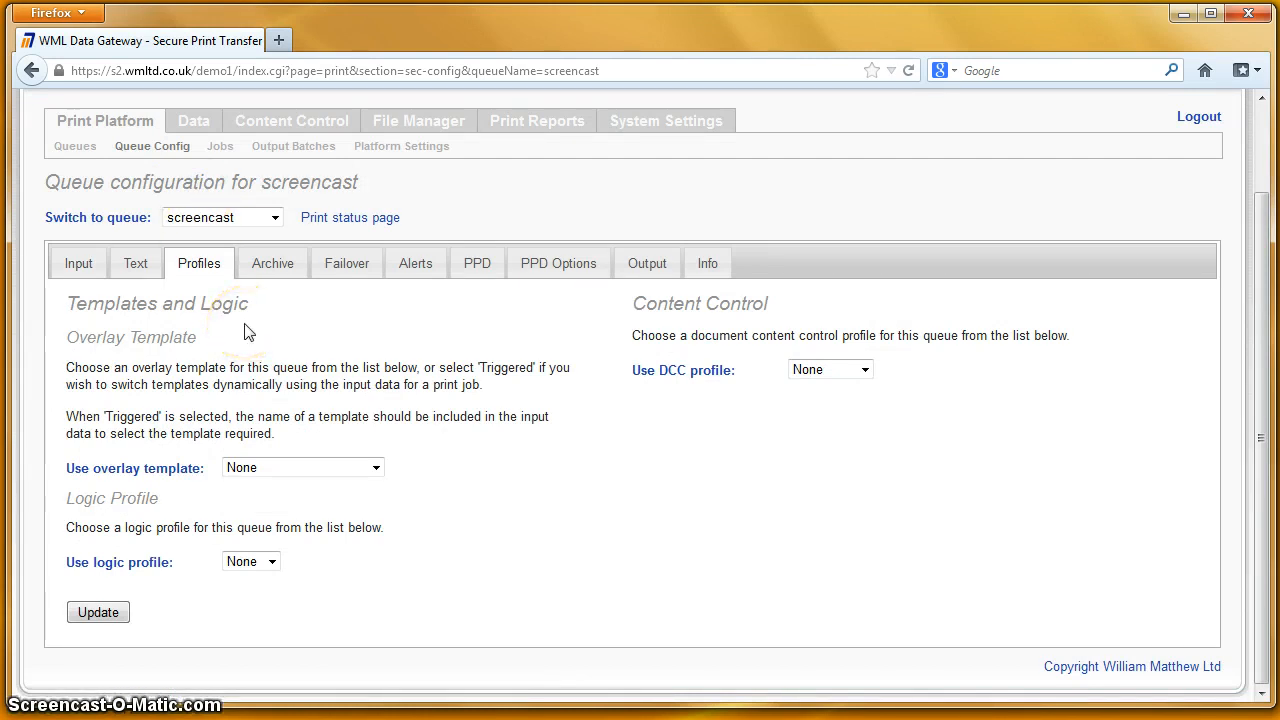
pyautogui.click(285, 272)
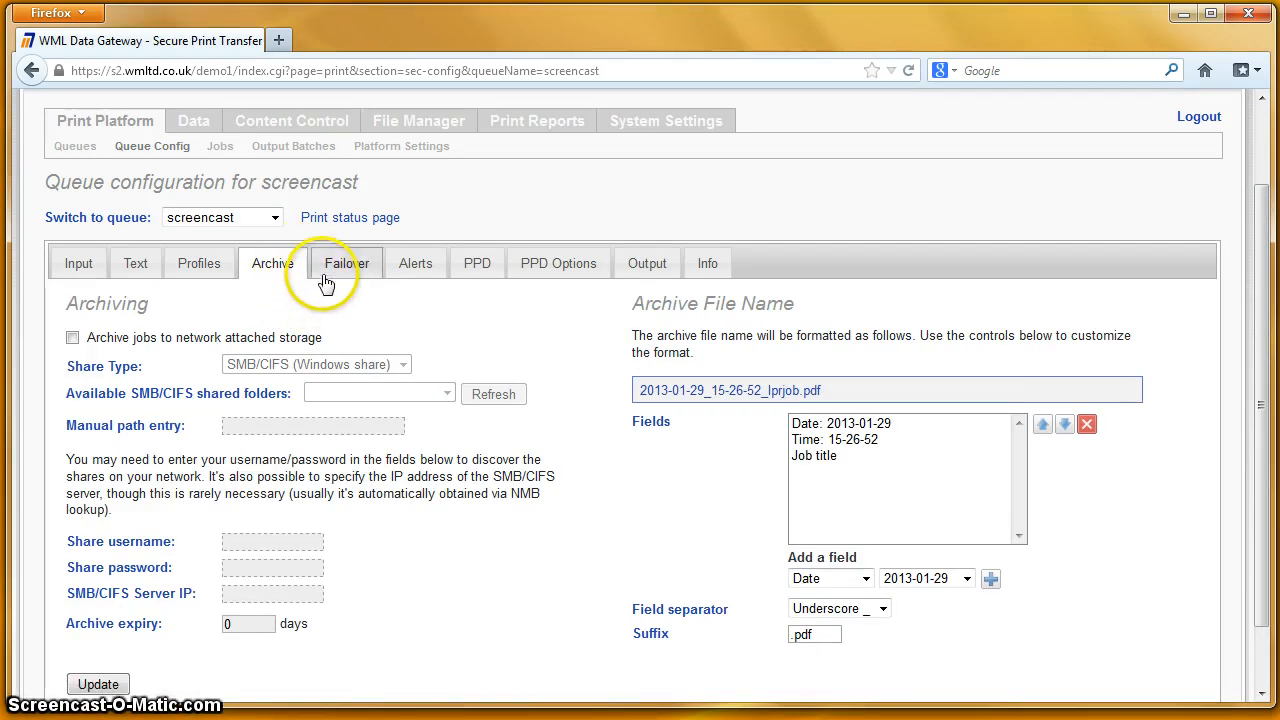
pyautogui.click(332, 270)
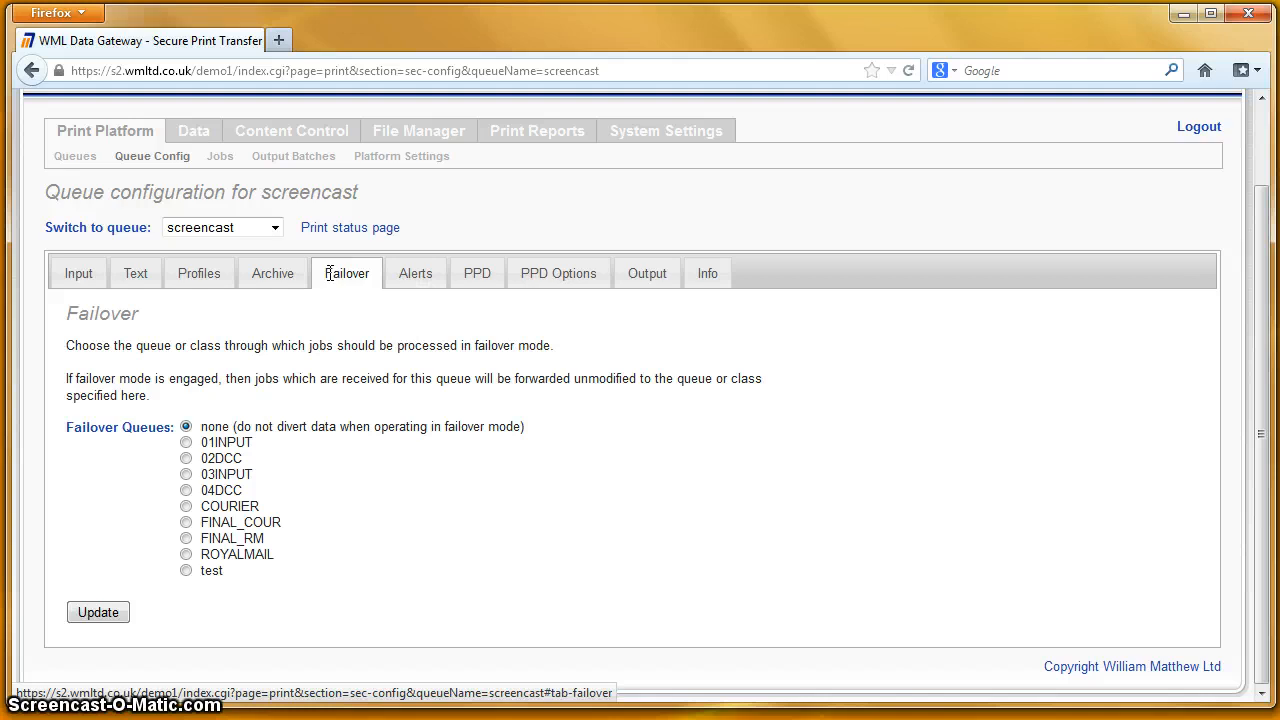
pyautogui.click(406, 276)
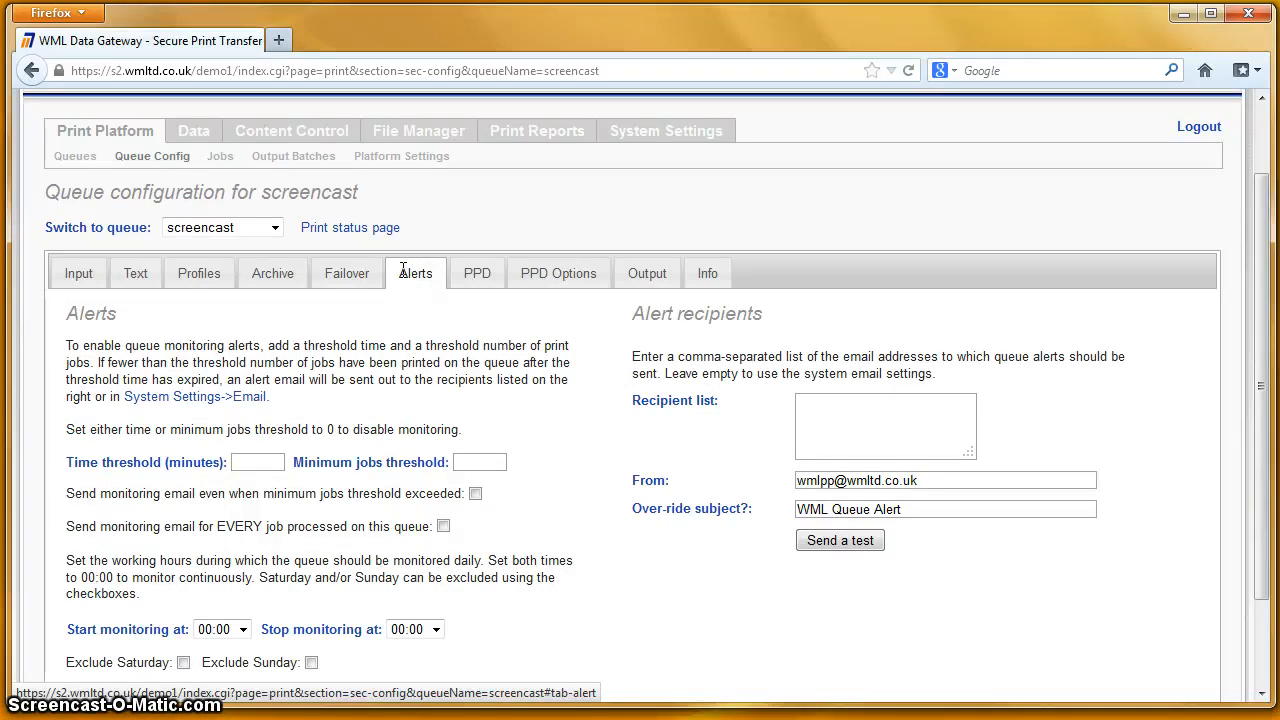
# Change the queue's PPD driver to make HP, model HP Color LaserJet 5, hpcups 3.10.9, and apply the update.
pyautogui.click(471, 278)
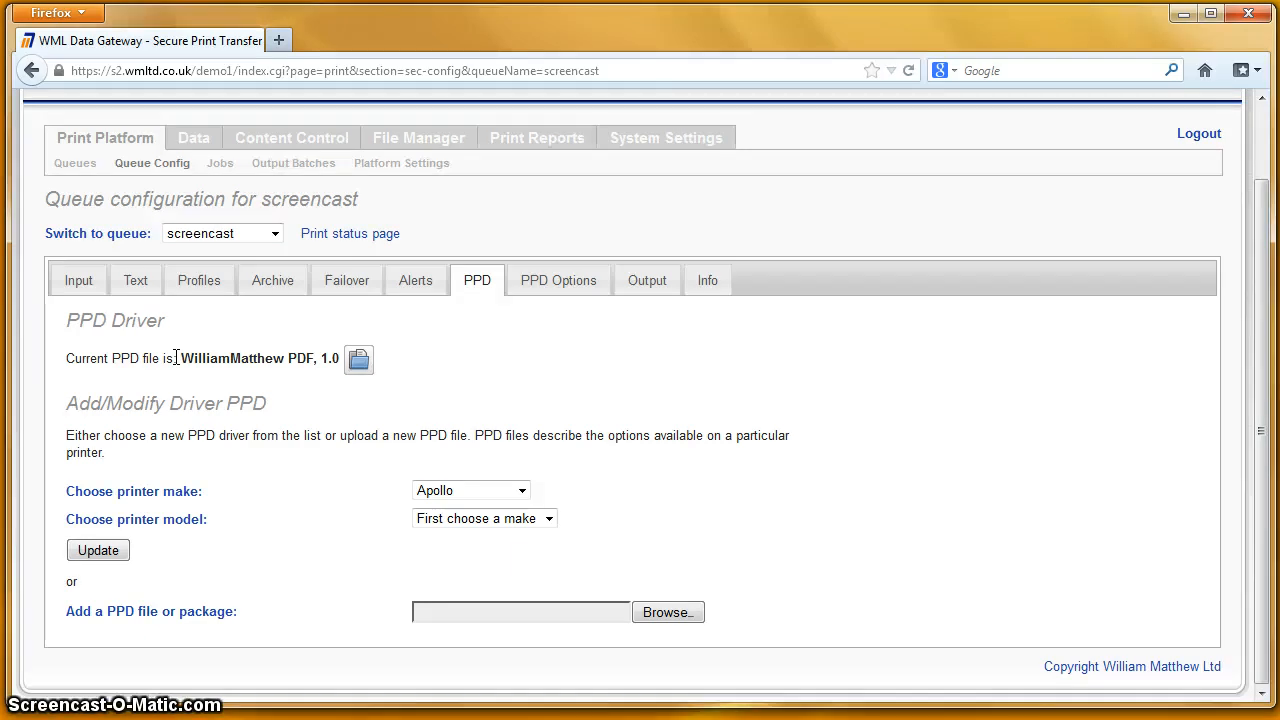
pyautogui.click(453, 492)
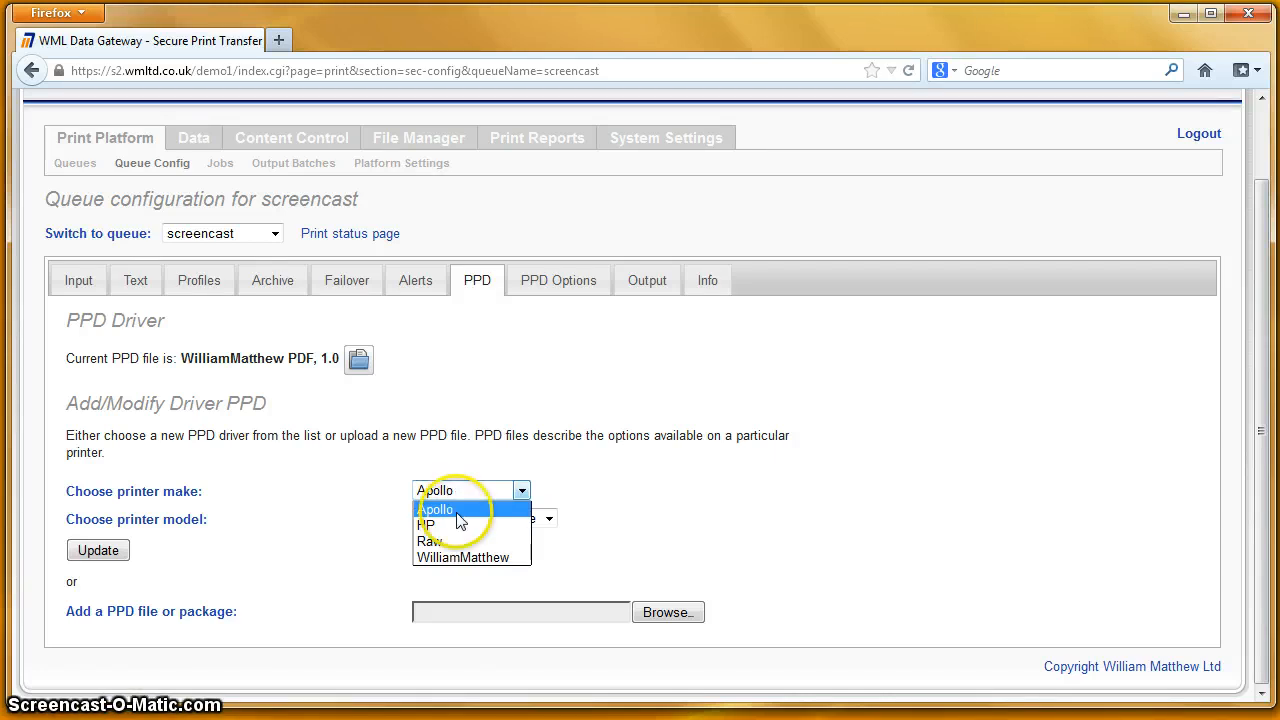
pyautogui.click(455, 524)
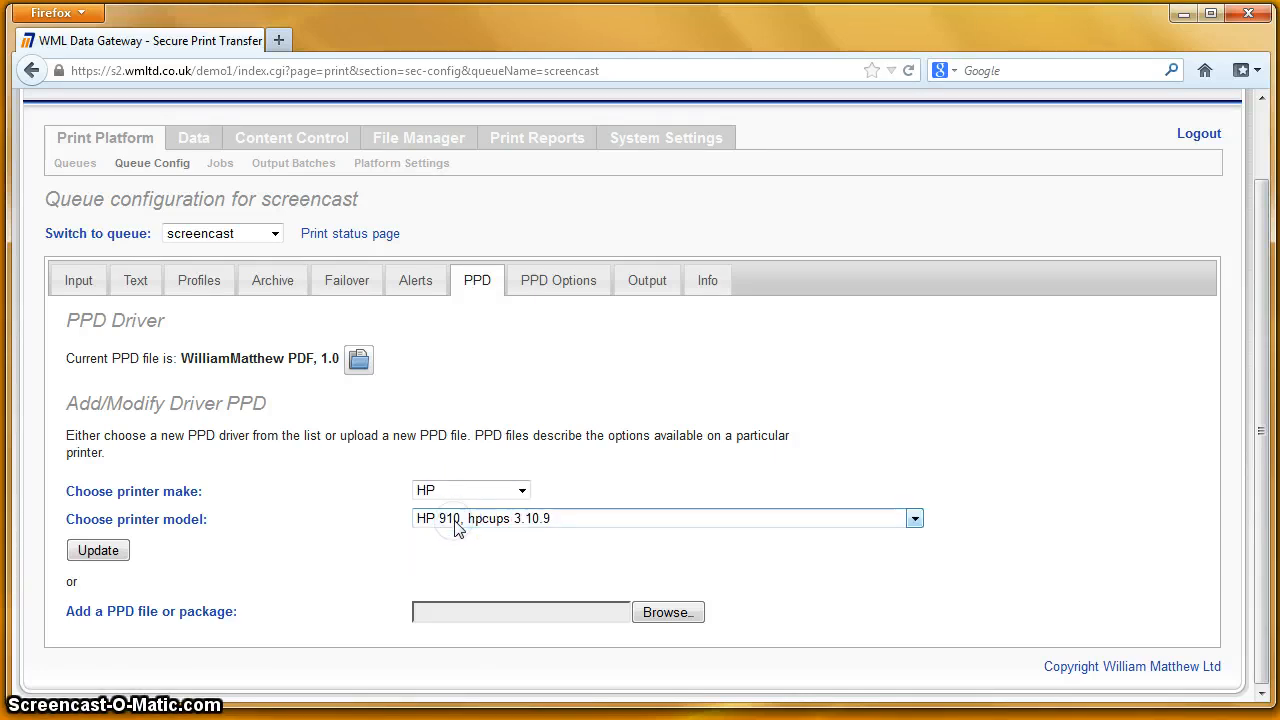
pyautogui.click(560, 519)
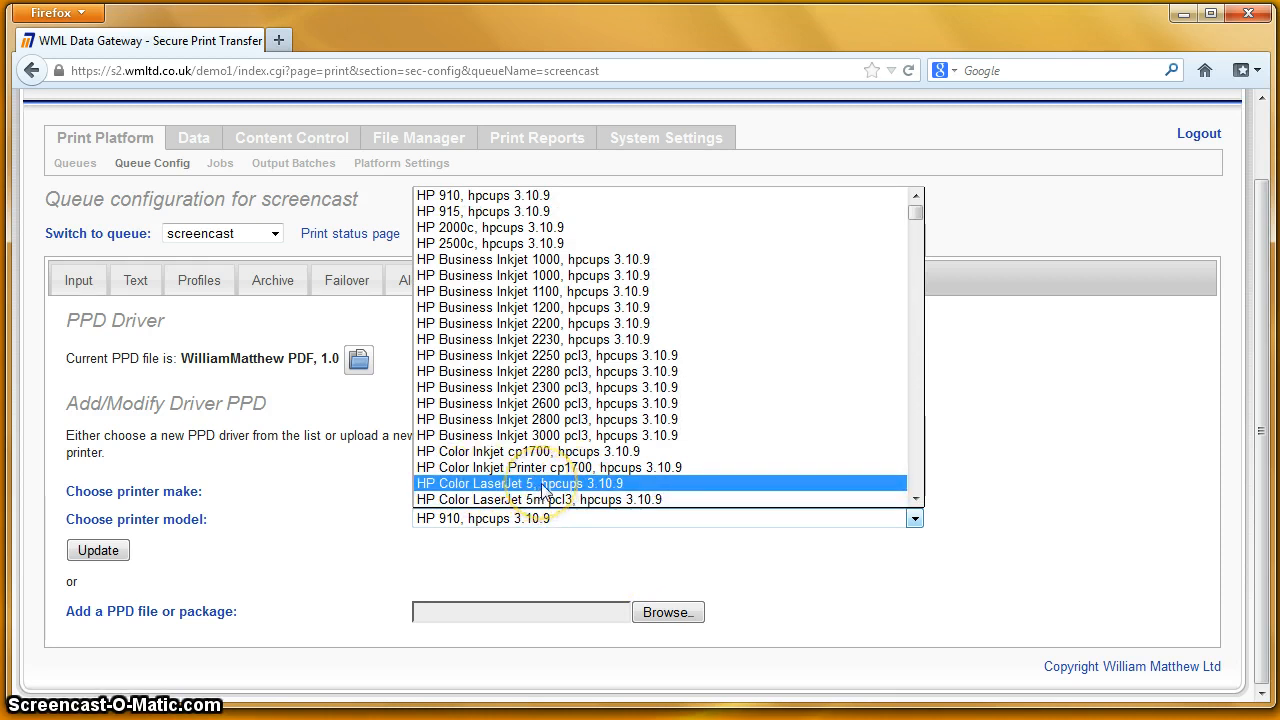
pyautogui.click(542, 486)
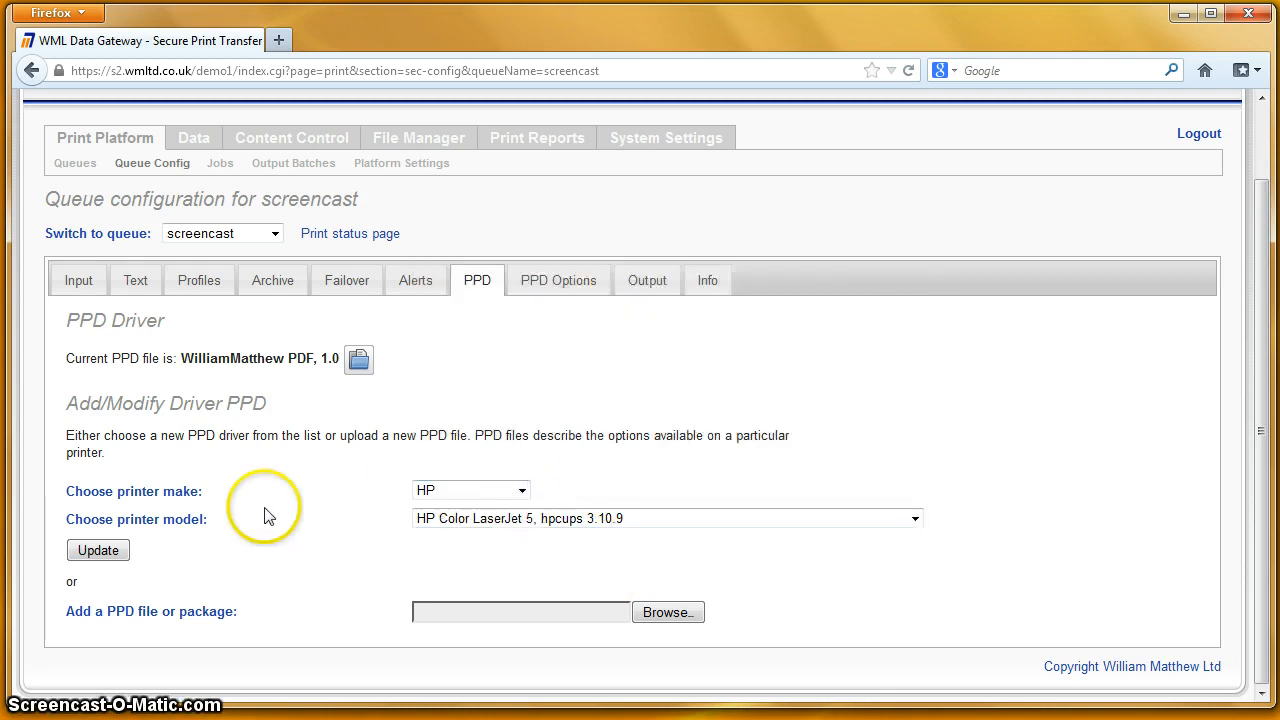
pyautogui.click(112, 553)
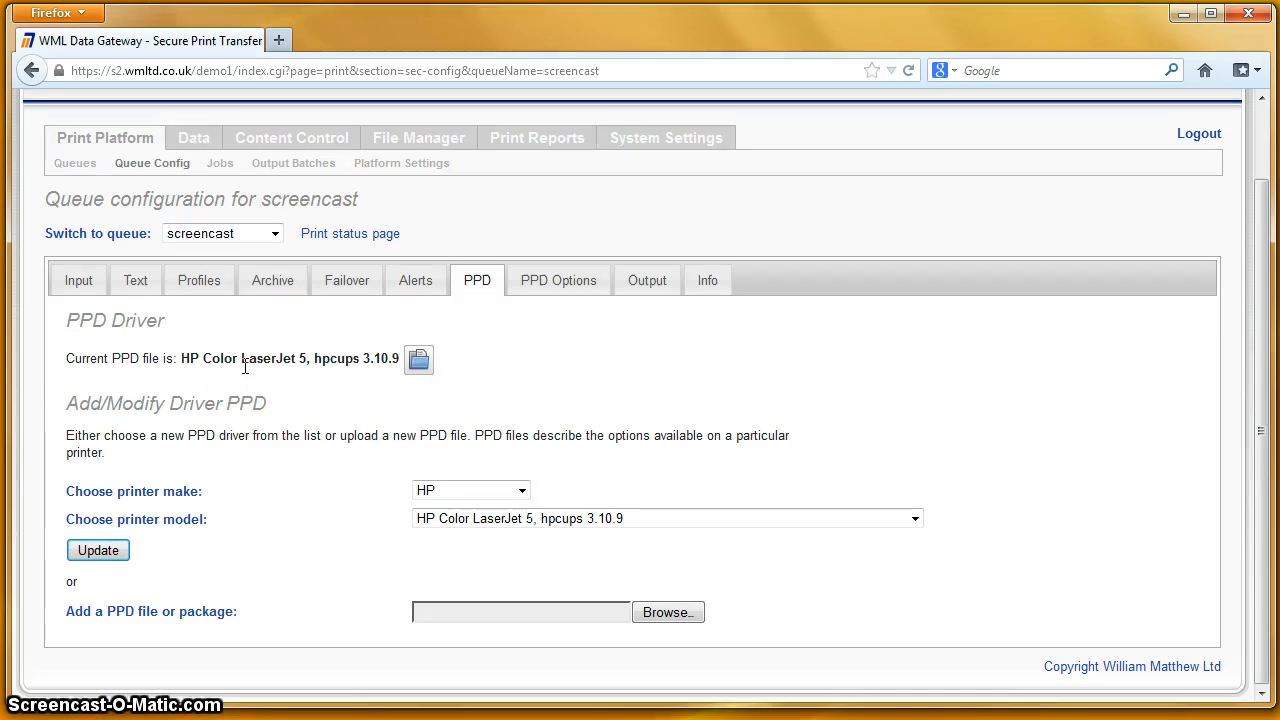
# Review the PPD options available for the queue's driver, then return to the PPD driver settings.
pyautogui.click(559, 288)
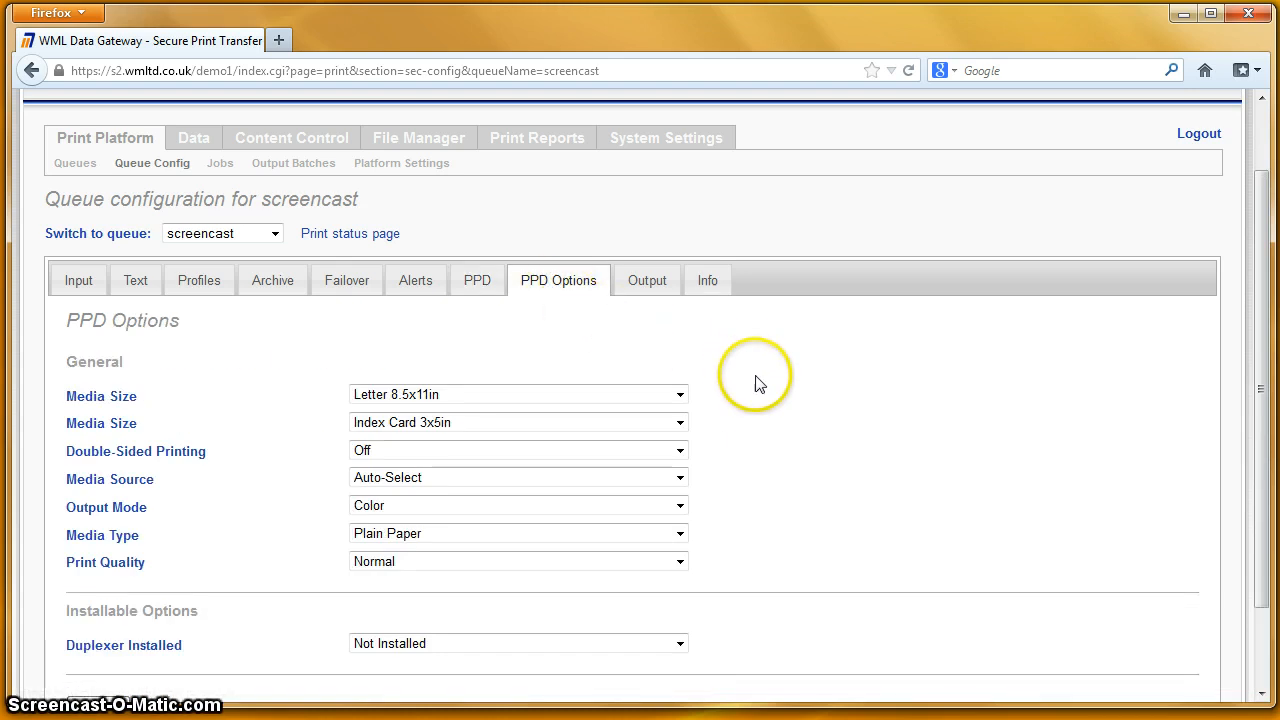
pyautogui.scroll(-2, 757, 378)
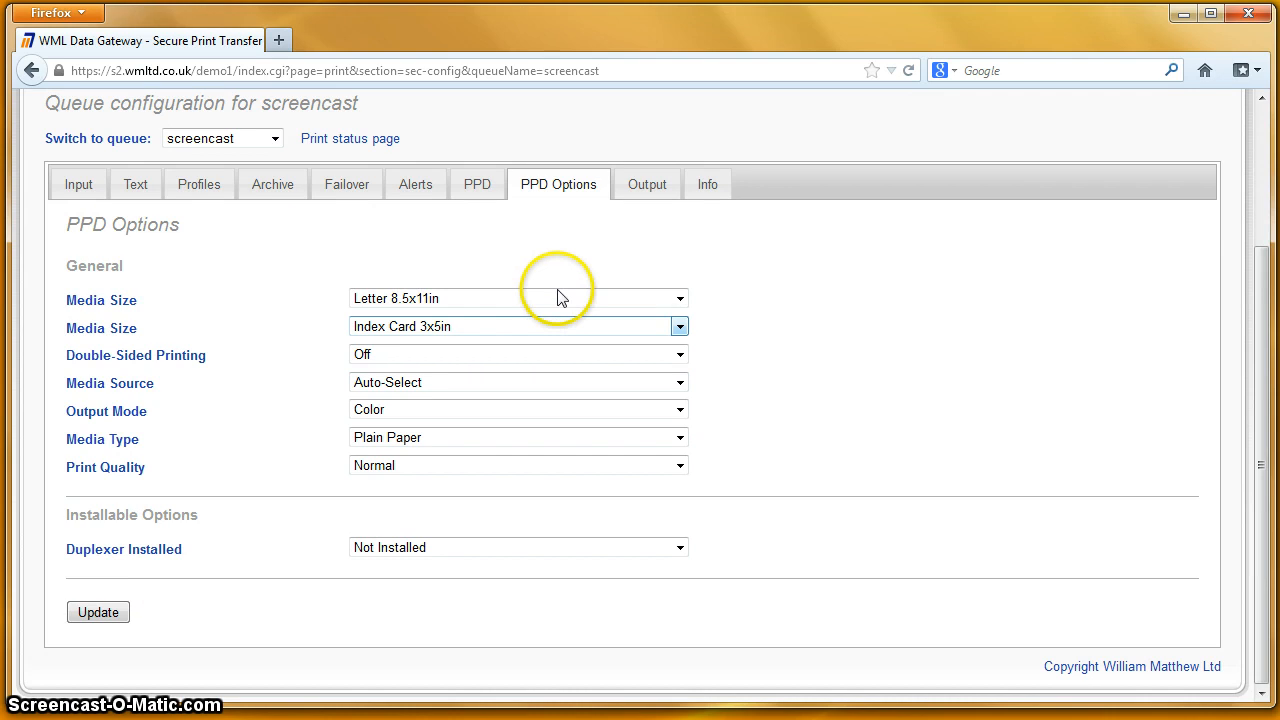
pyautogui.click(486, 193)
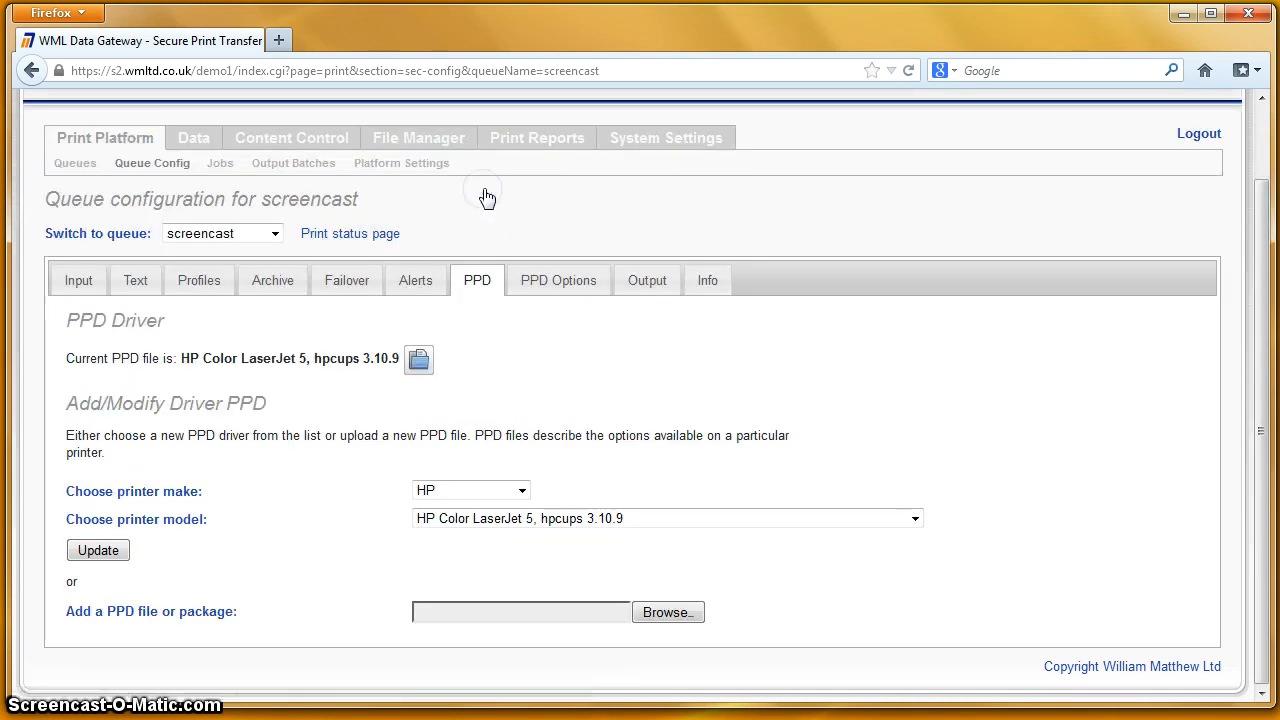
# Change the queue's PPD driver to make WilliamMatthew, model WilliamMatthew PDF, 1.0, and apply the update.
pyautogui.click(455, 490)
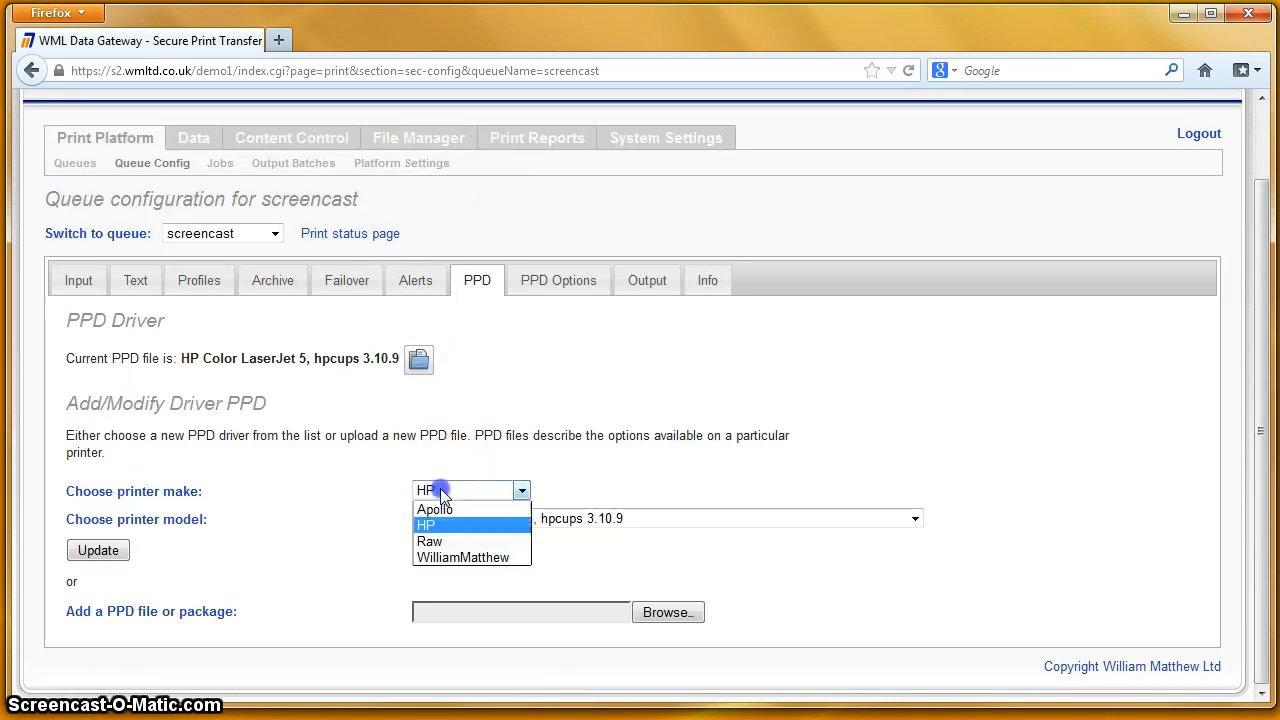
pyautogui.click(455, 557)
pyautogui.click(514, 518)
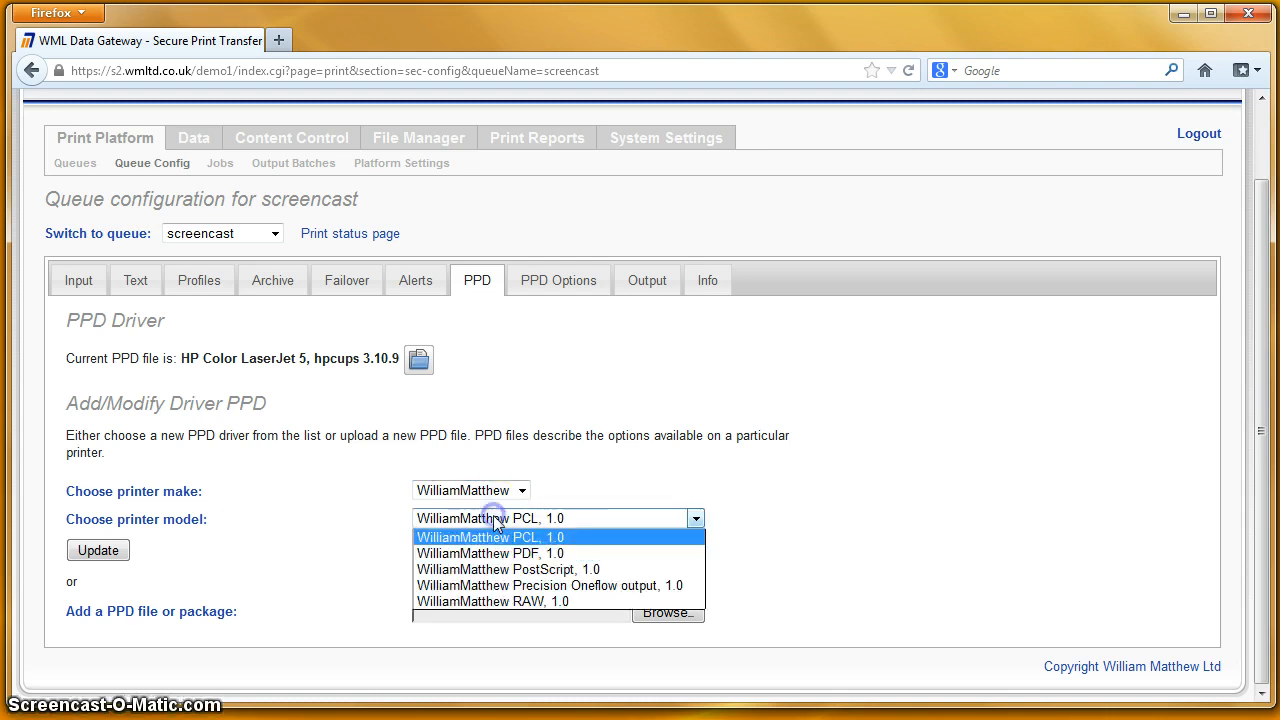
pyautogui.click(519, 555)
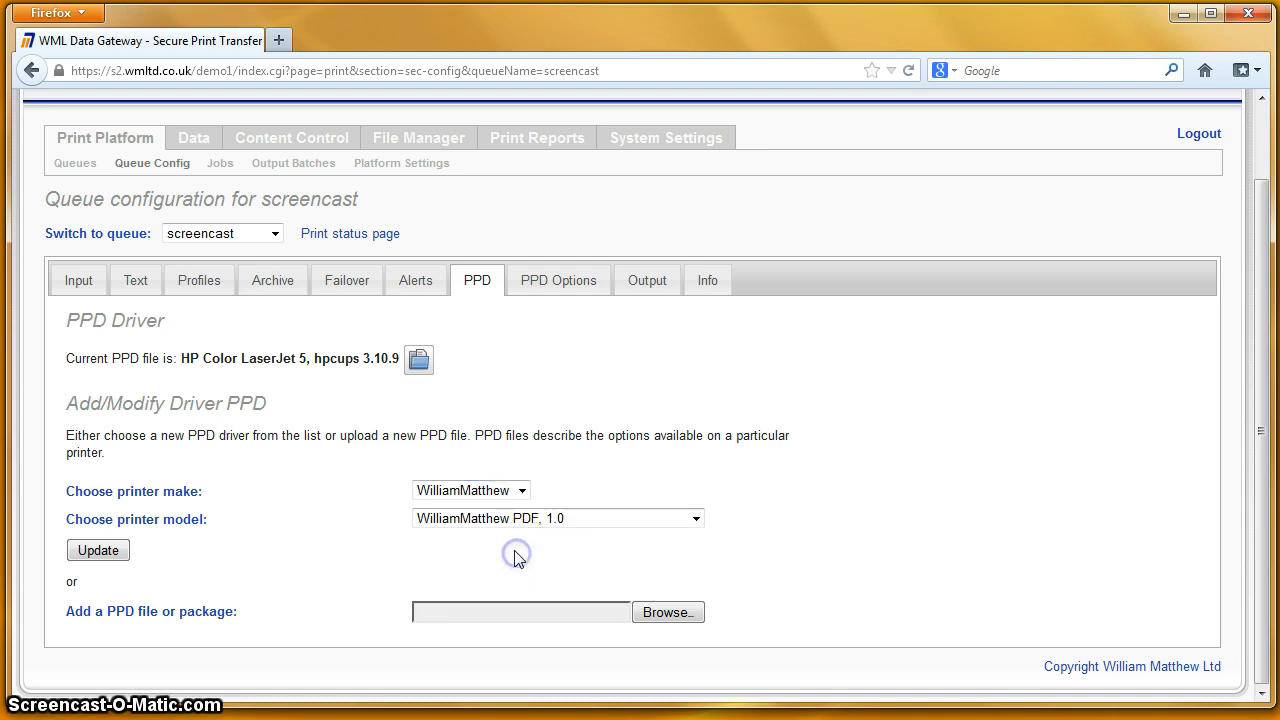
pyautogui.click(98, 551)
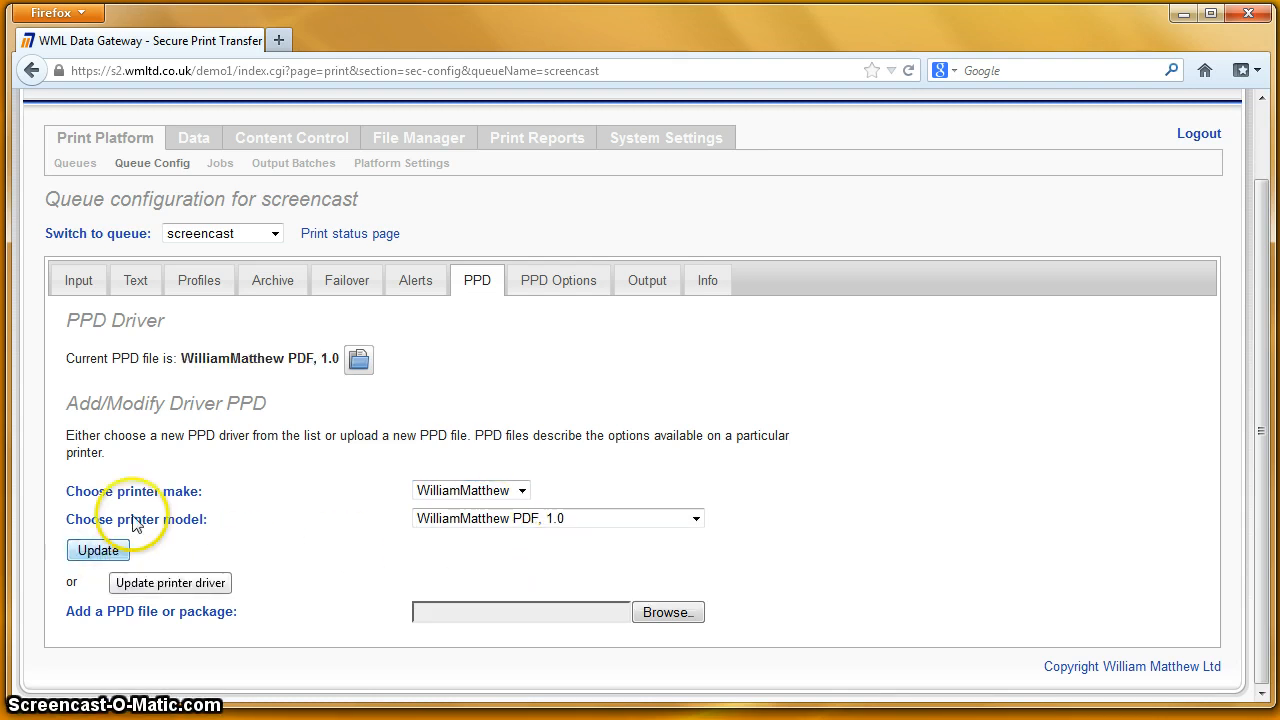
# Check the PPD options offered by the WilliamMatthew PDF driver, then examine the setting for adding a PPD file or package.
pyautogui.click(537, 285)
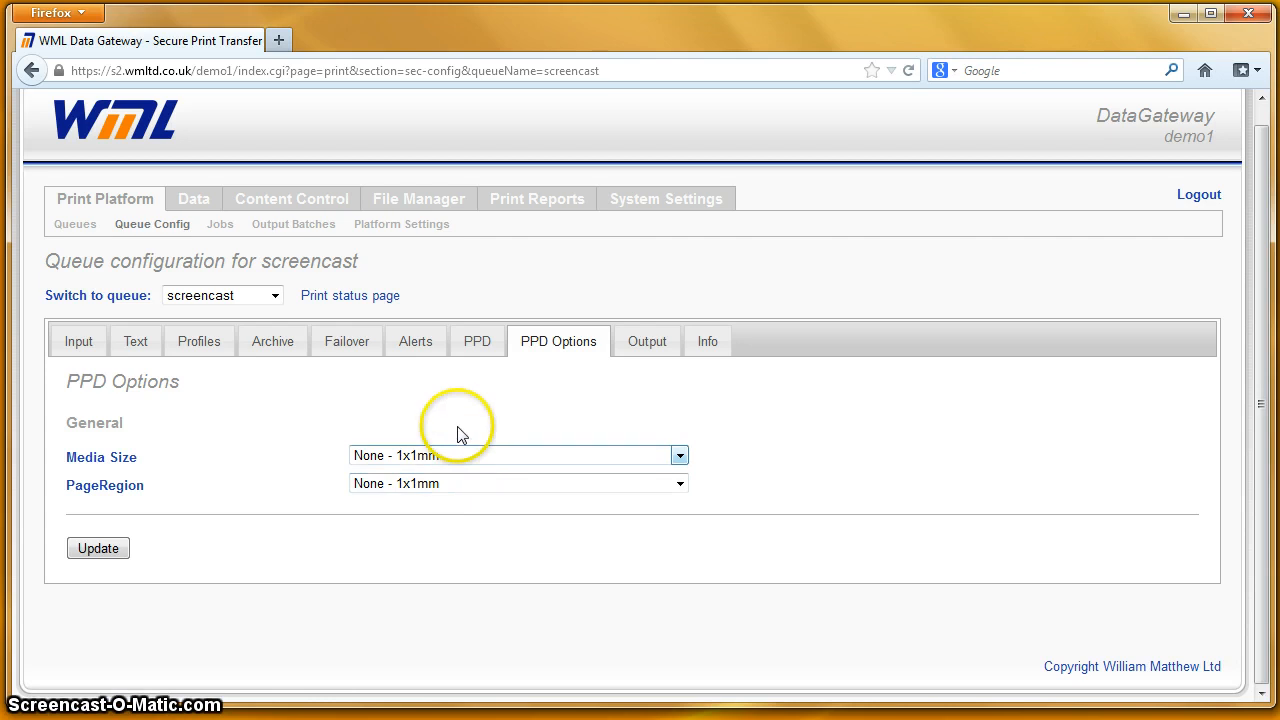
pyautogui.click(476, 352)
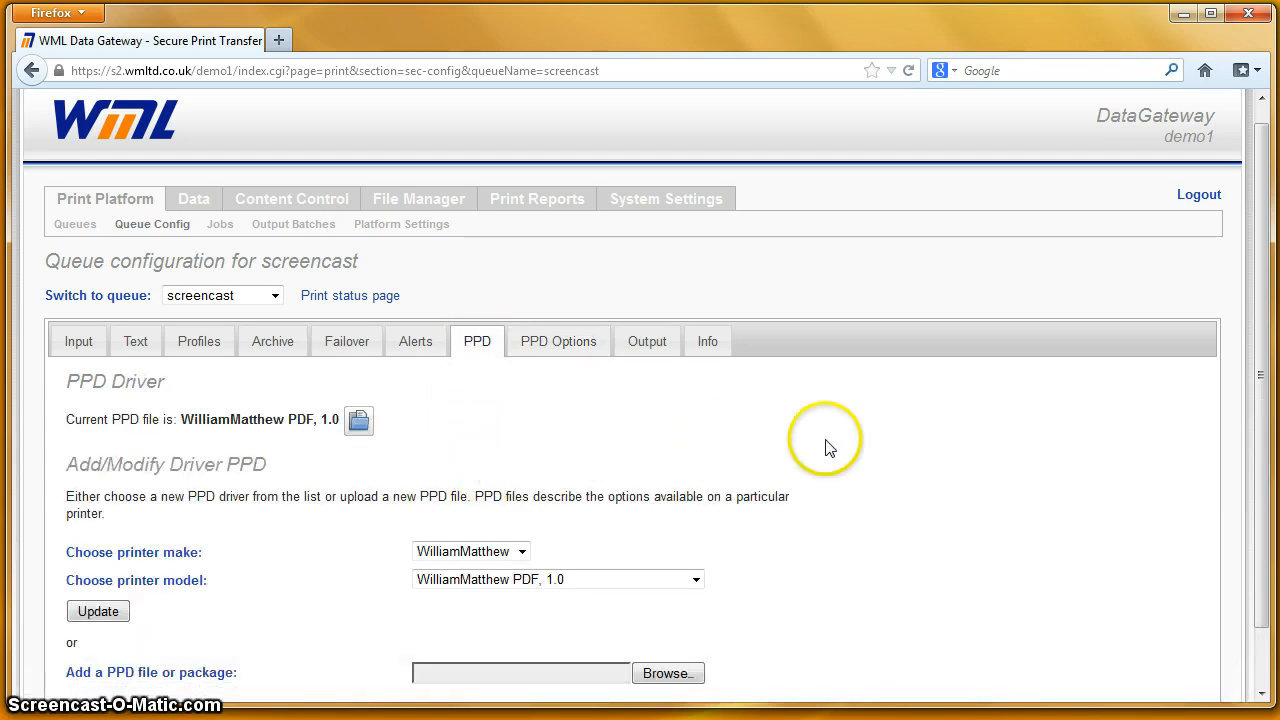
pyautogui.moveTo(1258, 313); pyautogui.dragTo(1258, 405)
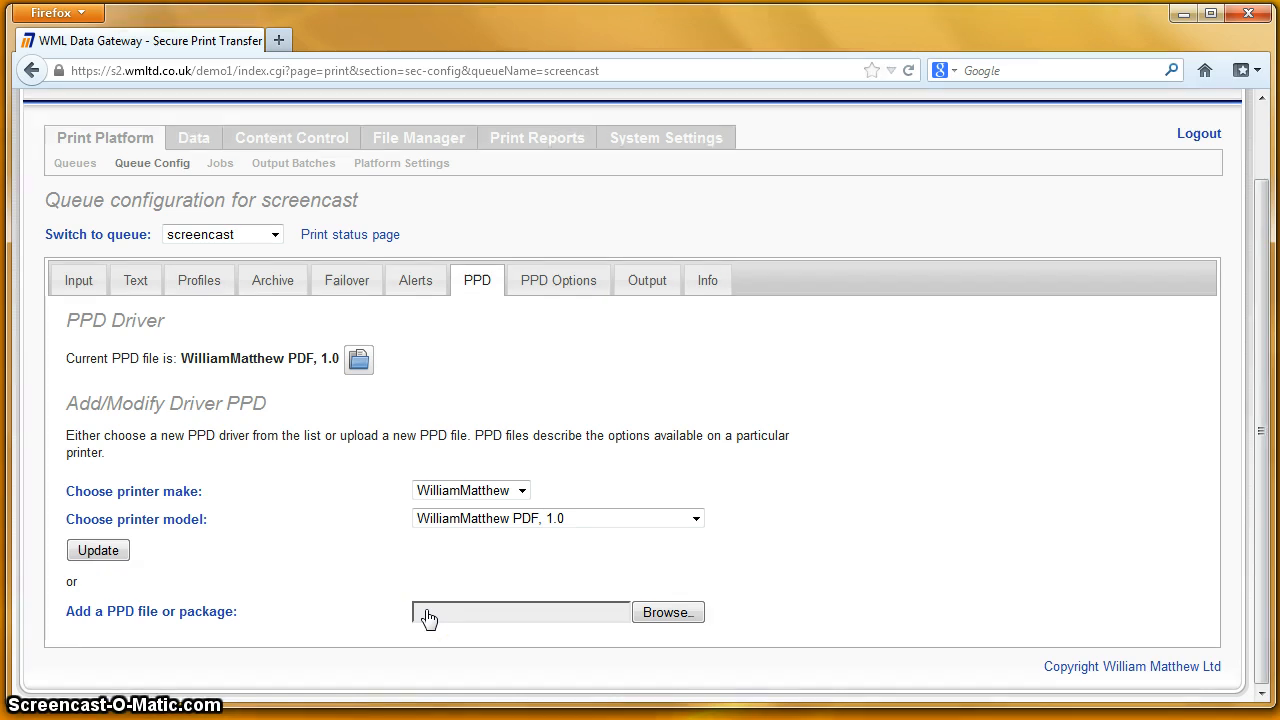
pyautogui.click(360, 602)
pyautogui.click(428, 608)
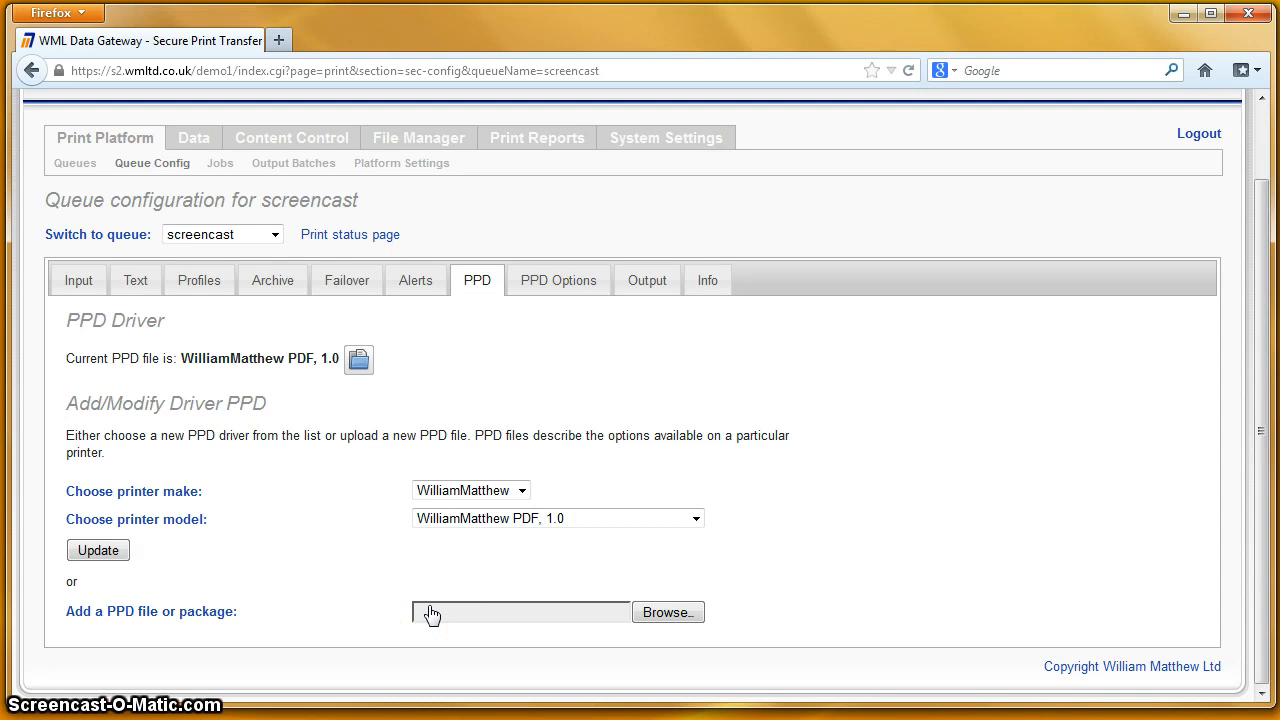
# Examine the queue's output address and production print settings, then view the queue's summary information.
pyautogui.click(652, 285)
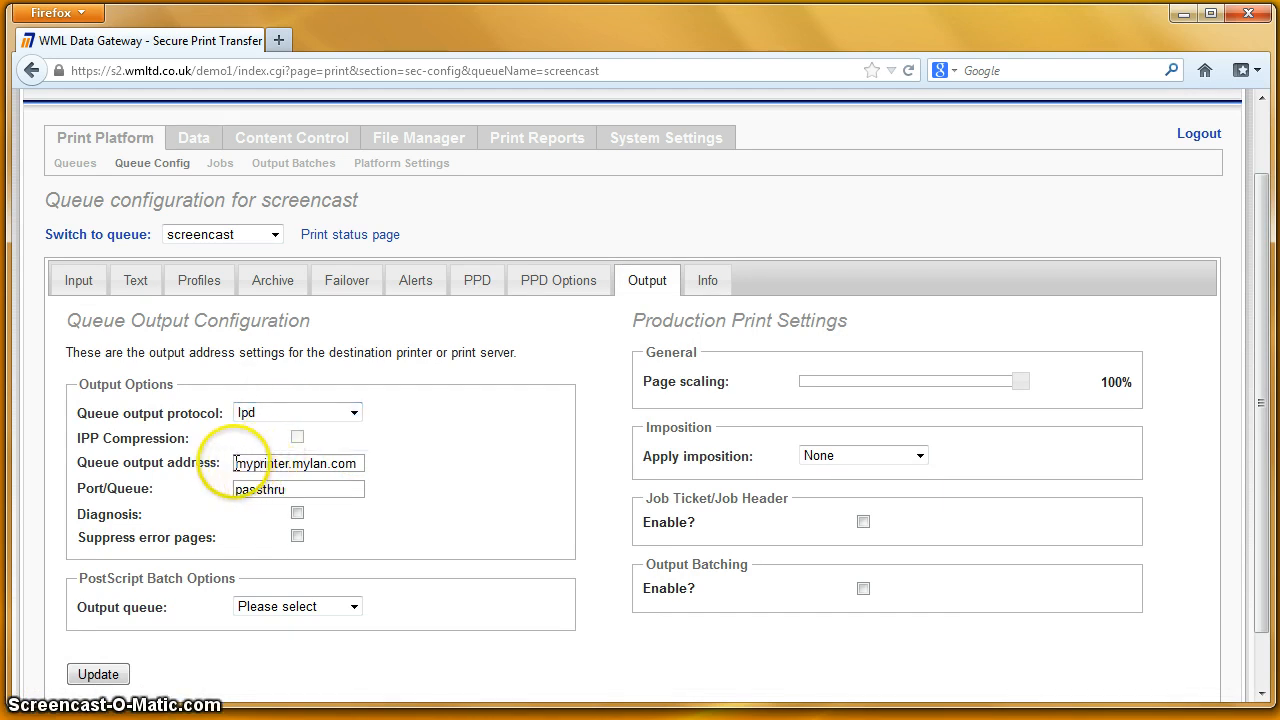
pyautogui.moveTo(236, 463); pyautogui.dragTo(366, 460)
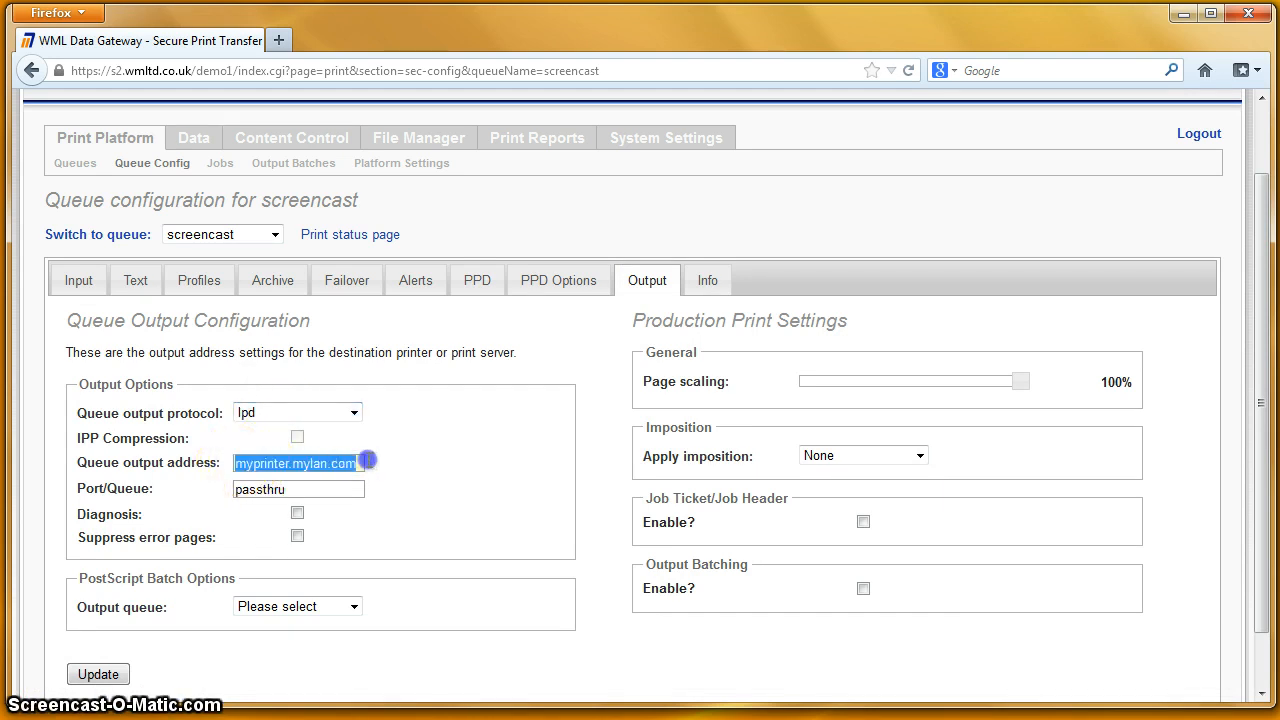
pyautogui.click(610, 466)
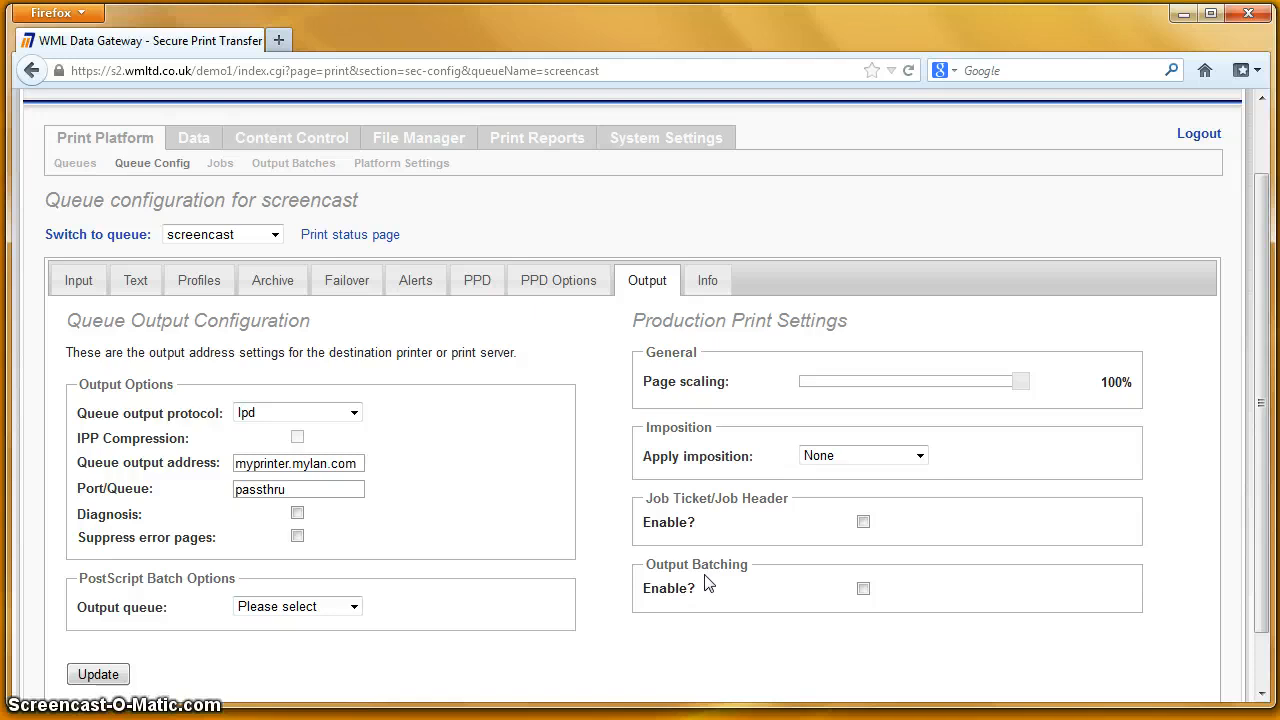
pyautogui.click(709, 286)
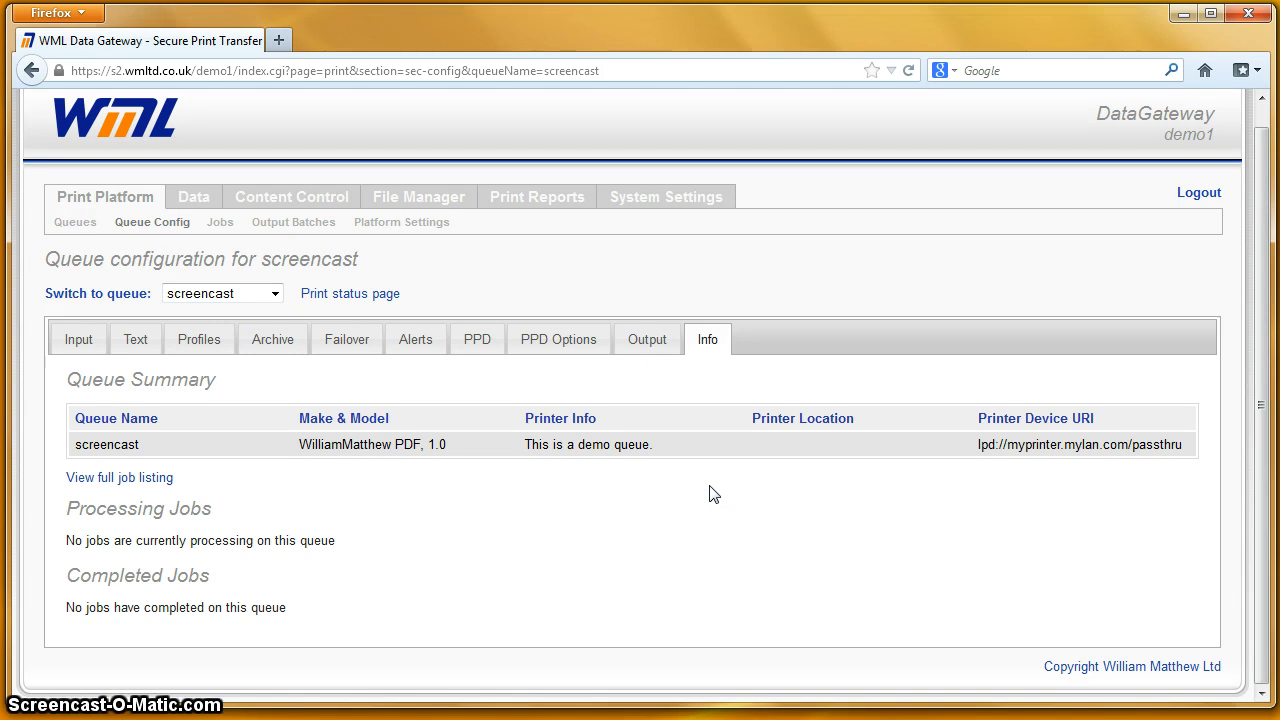
pyautogui.click(662, 512)
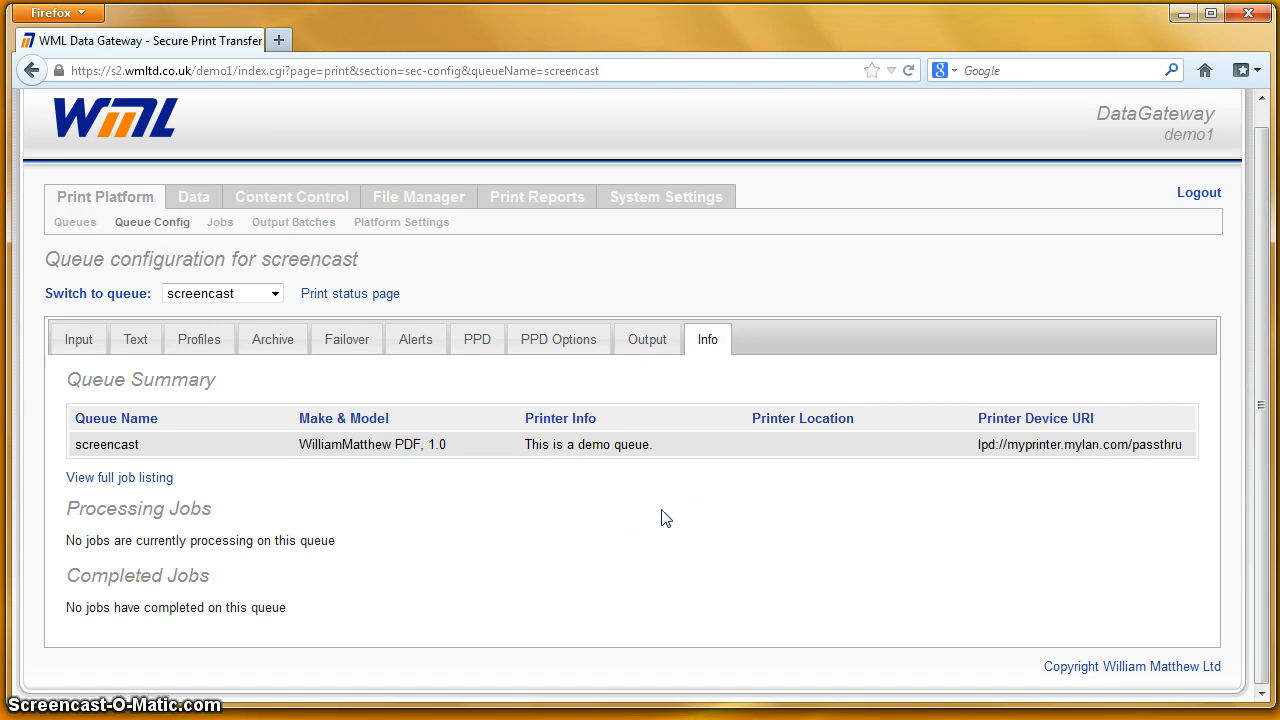